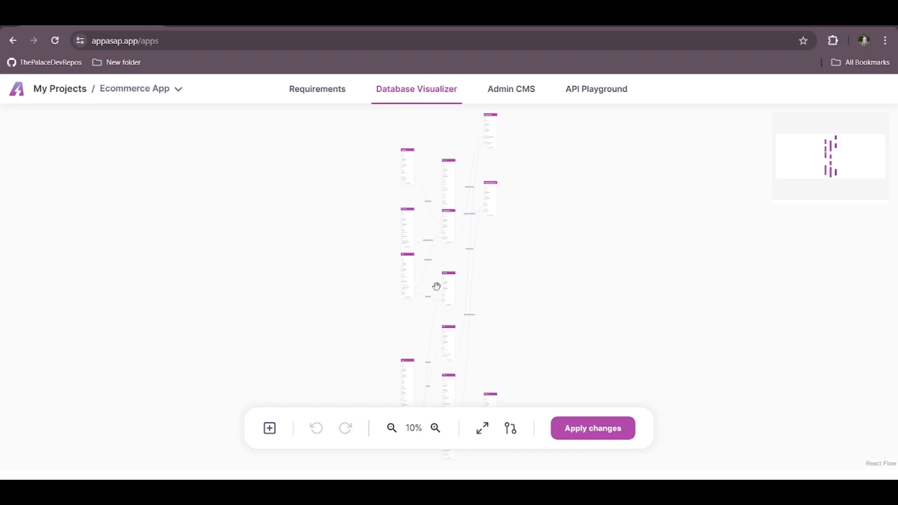
# Examine the fields and relations of the permission, role, product and order tables across the database diagram.
pyautogui.scroll(5, 407, 231)
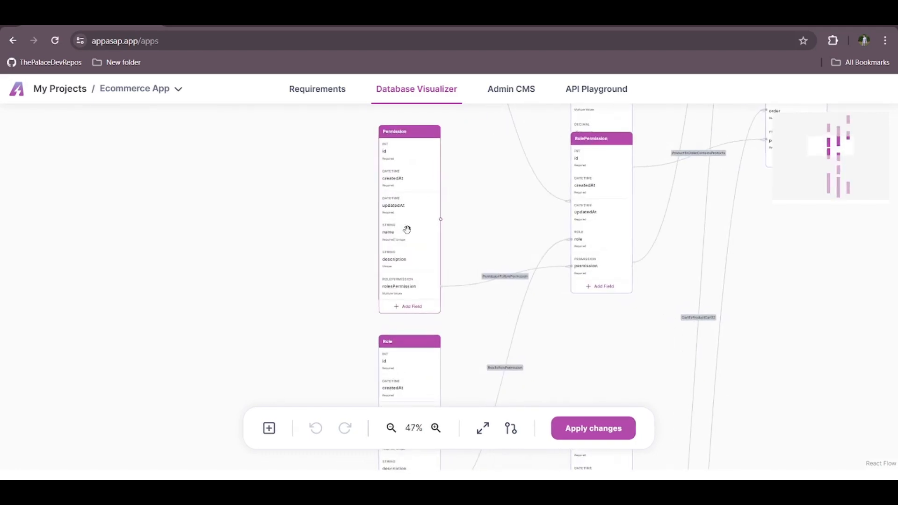
pyautogui.scroll(-5, 343, 308)
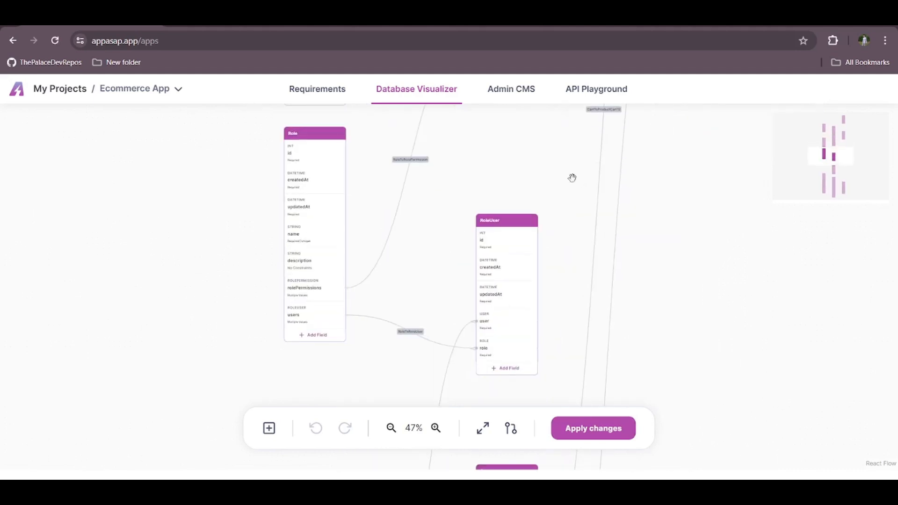
pyautogui.scroll(5, 533, 263)
pyautogui.moveTo(401, 143); pyautogui.dragTo(399, 304)
pyautogui.moveTo(415, 168); pyautogui.dragTo(257, 26)
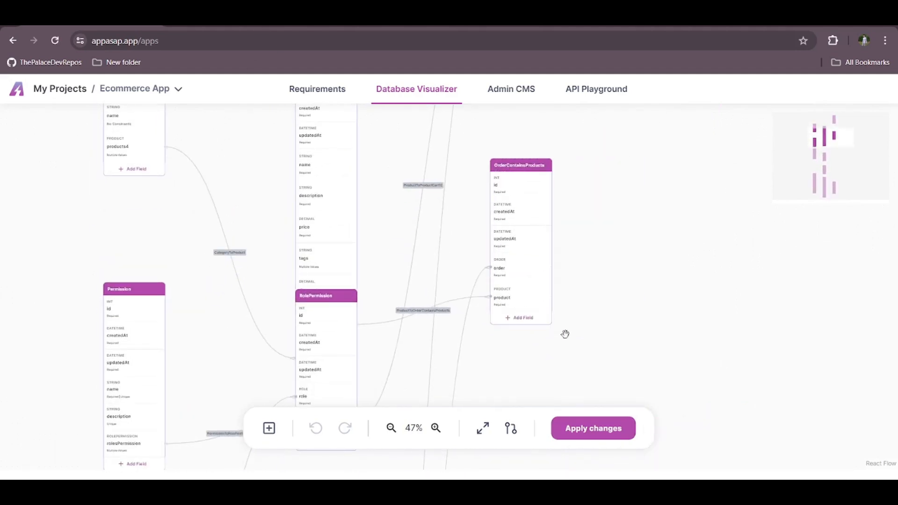
pyautogui.scroll(-10, 566, 332)
pyautogui.moveTo(676, 156); pyautogui.dragTo(669, 157)
pyautogui.moveTo(661, 270); pyautogui.dragTo(661, 97)
pyautogui.moveTo(641, 307); pyautogui.dragTo(656, 161)
pyautogui.moveTo(333, 379); pyautogui.dragTo(333, 220)
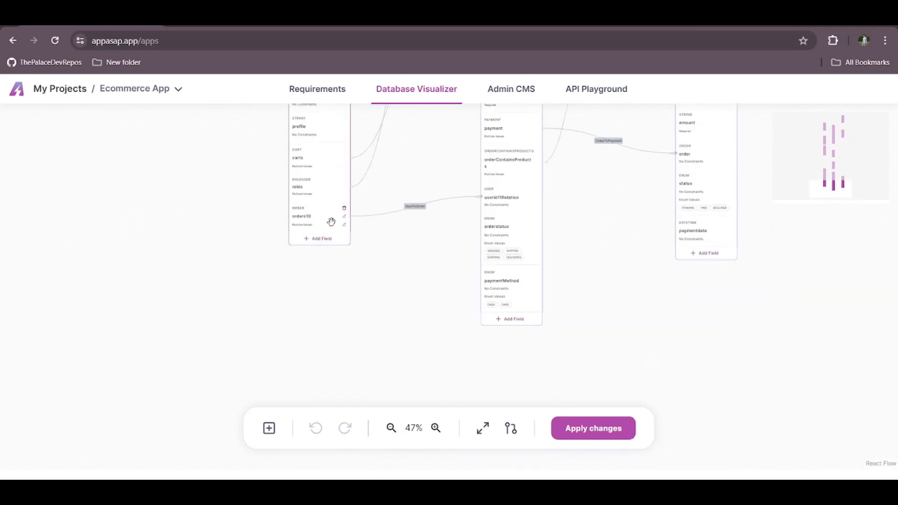
# Move the User table up and slightly to the left within the database diagram.
pyautogui.moveTo(189, 151); pyautogui.dragTo(164, 411)
pyautogui.scroll(5, 325, 219)
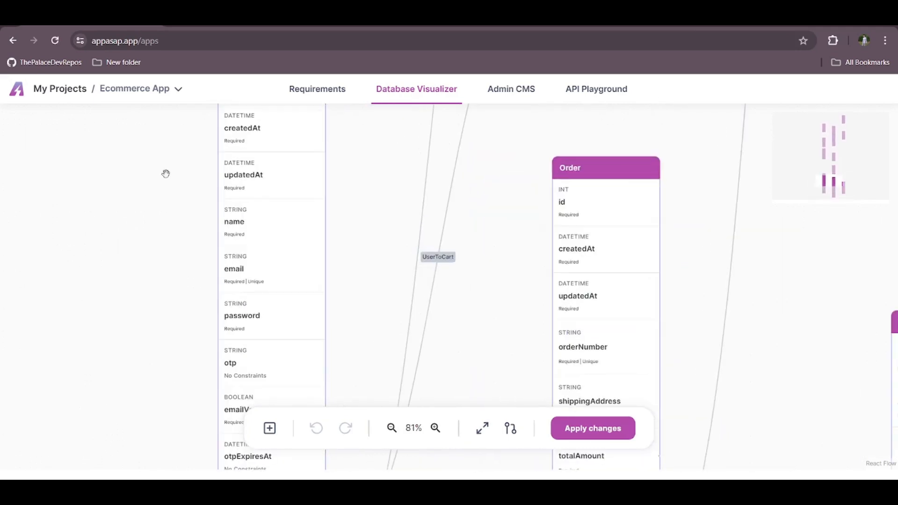
pyautogui.scroll(3, 239, 220)
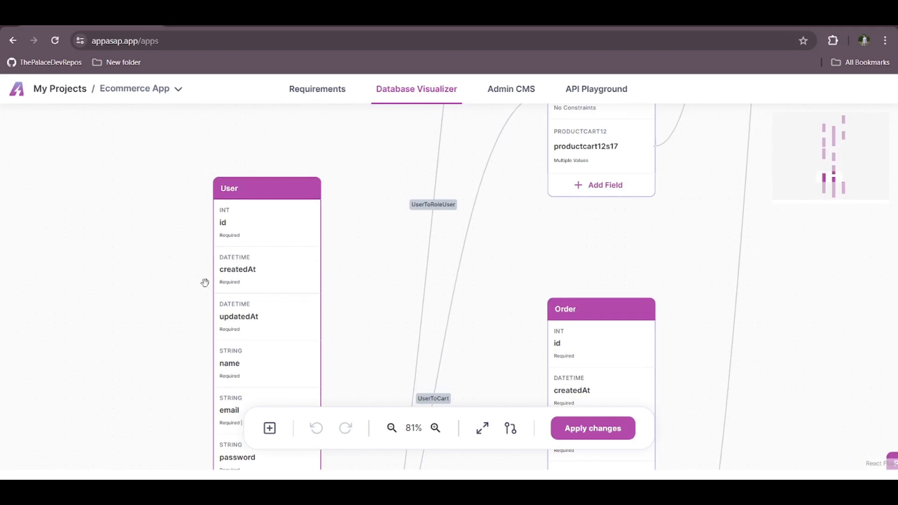
pyautogui.scroll(-1, 230, 322)
pyautogui.moveTo(245, 357); pyautogui.dragTo(223, 238)
pyautogui.moveTo(131, 216); pyautogui.dragTo(117, 289)
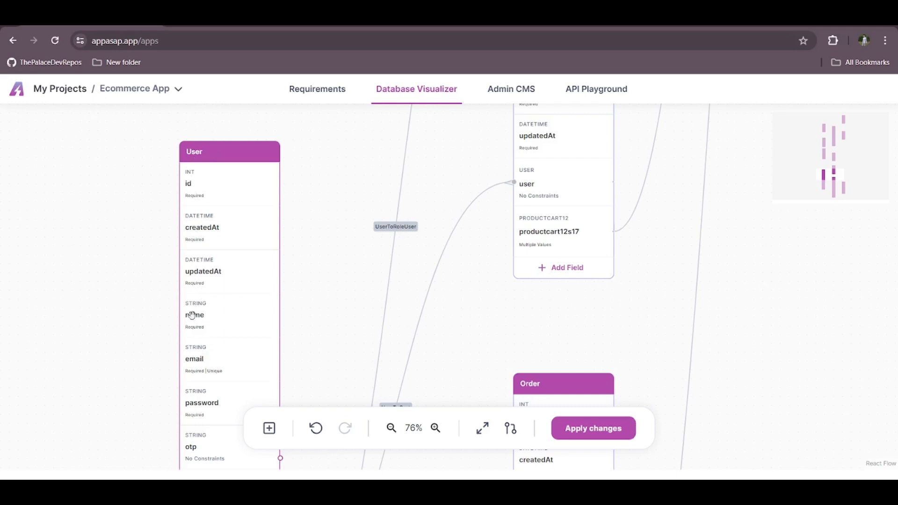
# Try placing a new entity beside the User table and undo it.
pyautogui.moveTo(170, 381); pyautogui.dragTo(336, 301)
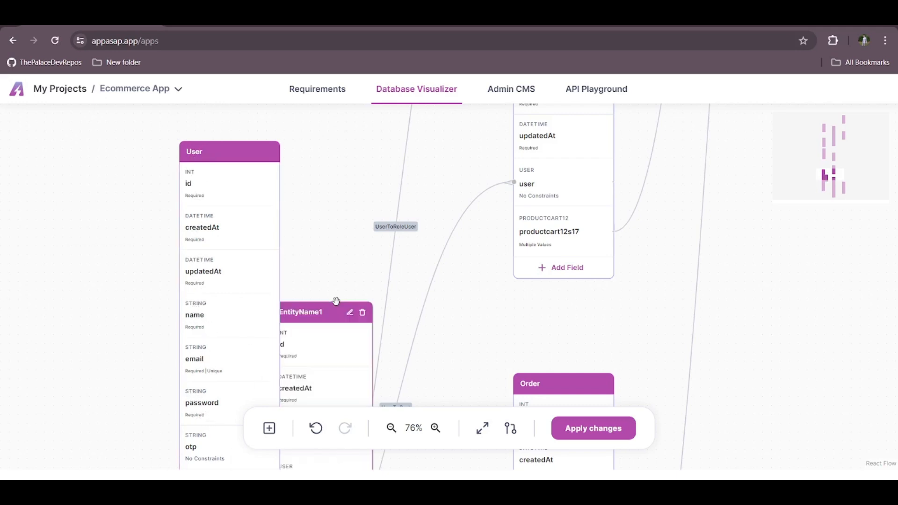
pyautogui.hotkey('ctrl', 'z')
# Examine the User table's fields and its relations to the Cart, Order and Payment tables.
pyautogui.scroll(-5, 319, 324)
pyautogui.moveTo(311, 151); pyautogui.dragTo(309, 150)
pyautogui.moveTo(127, 200); pyautogui.dragTo(115, 420)
pyautogui.scroll(3, 184, 272)
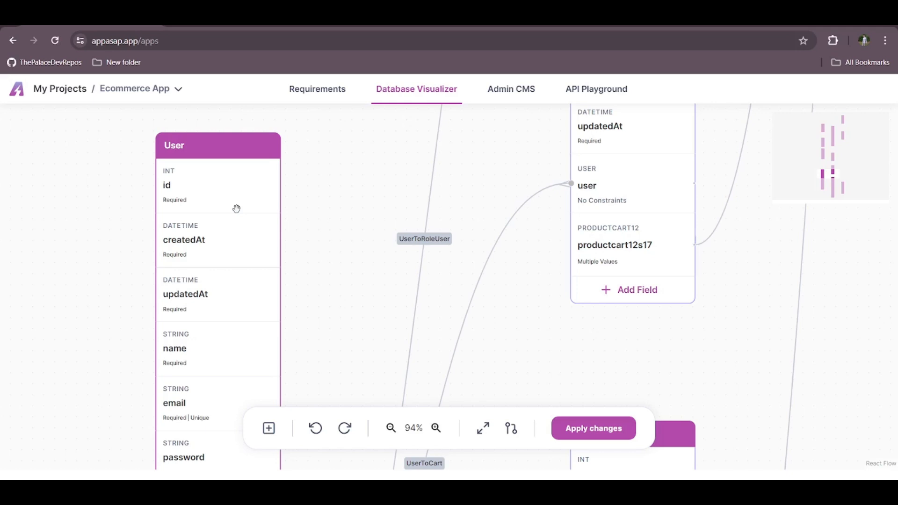
pyautogui.scroll(-2, 310, 233)
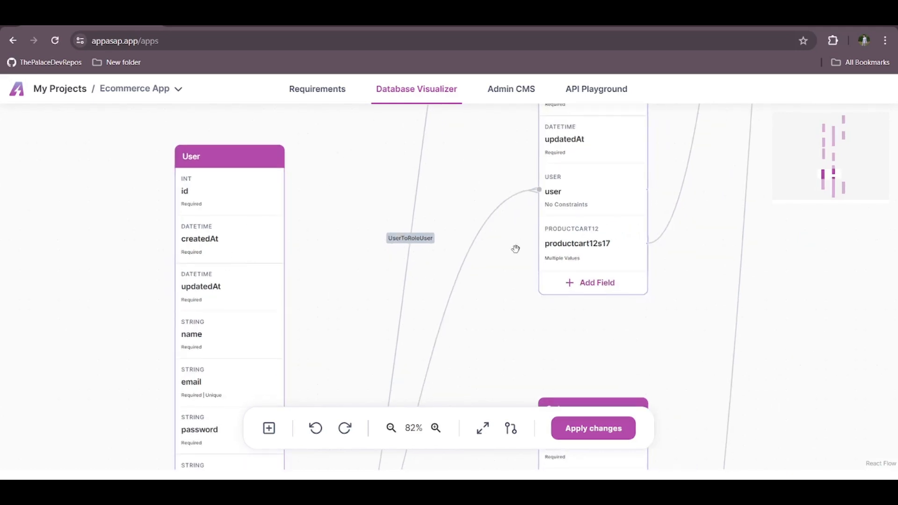
pyautogui.scroll(-4, 515, 249)
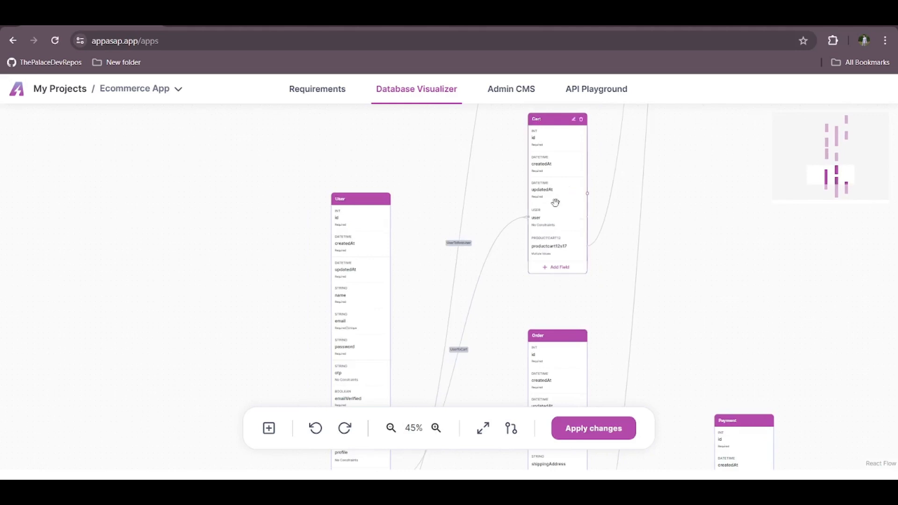
pyautogui.moveTo(666, 313); pyautogui.dragTo(686, 152)
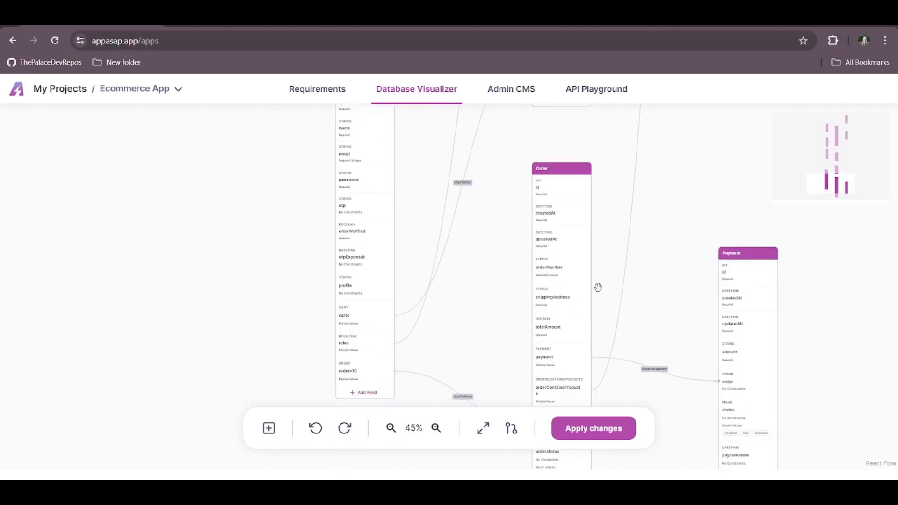
pyautogui.scroll(1, 598, 287)
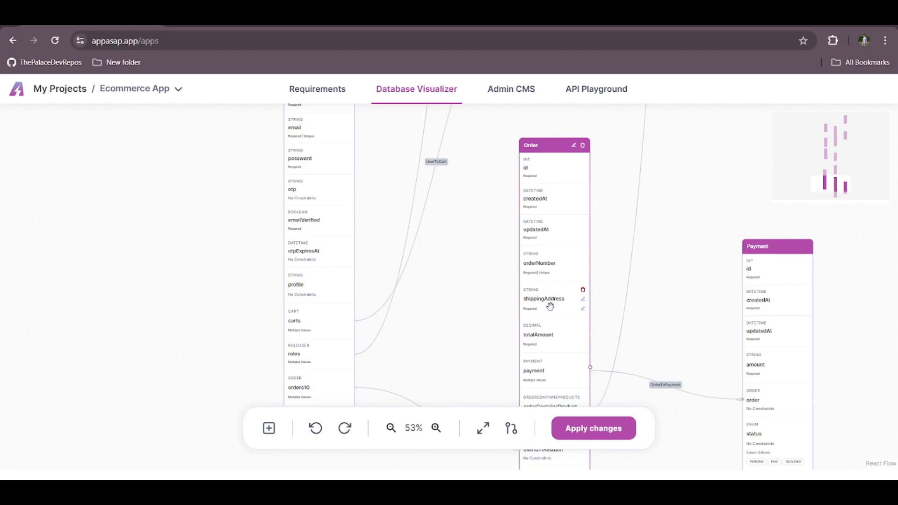
pyautogui.scroll(-4, 473, 353)
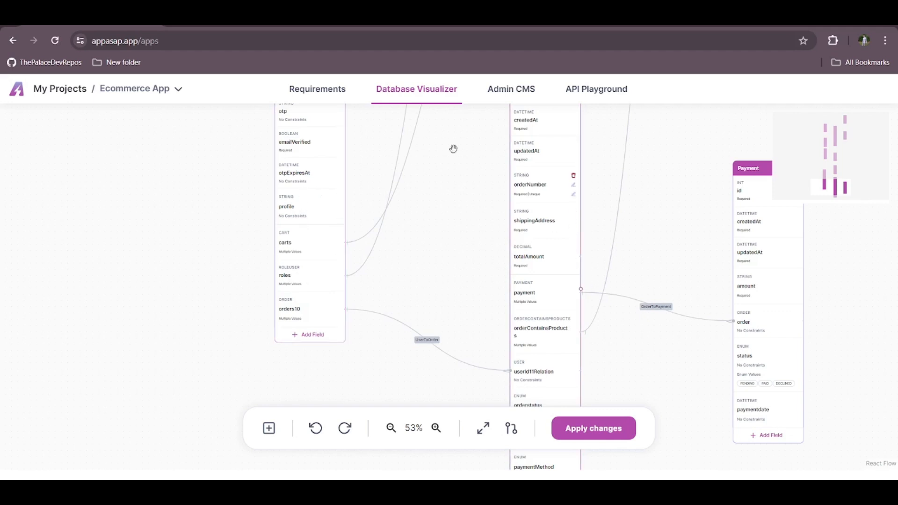
pyautogui.moveTo(447, 147); pyautogui.dragTo(485, 425)
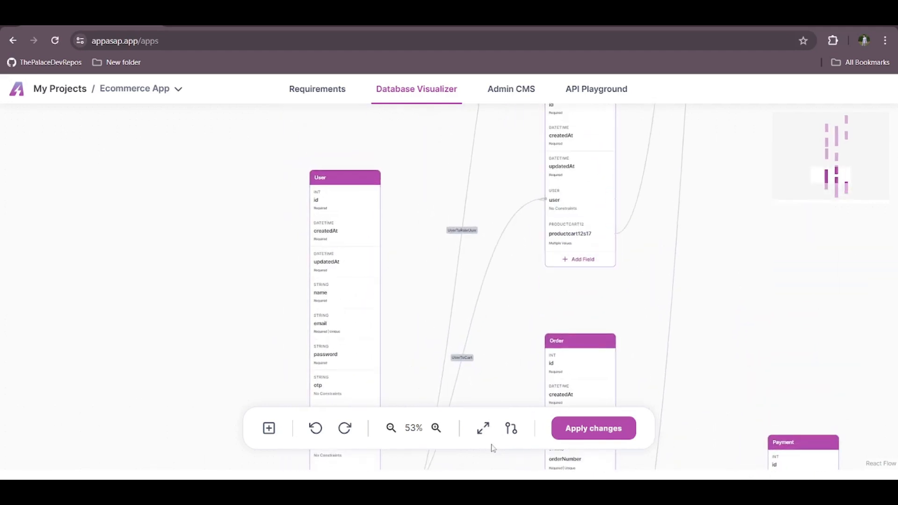
# Fit the whole diagram in view and examine the relations from the role tables down to Order and Payment.
pyautogui.click(483, 433)
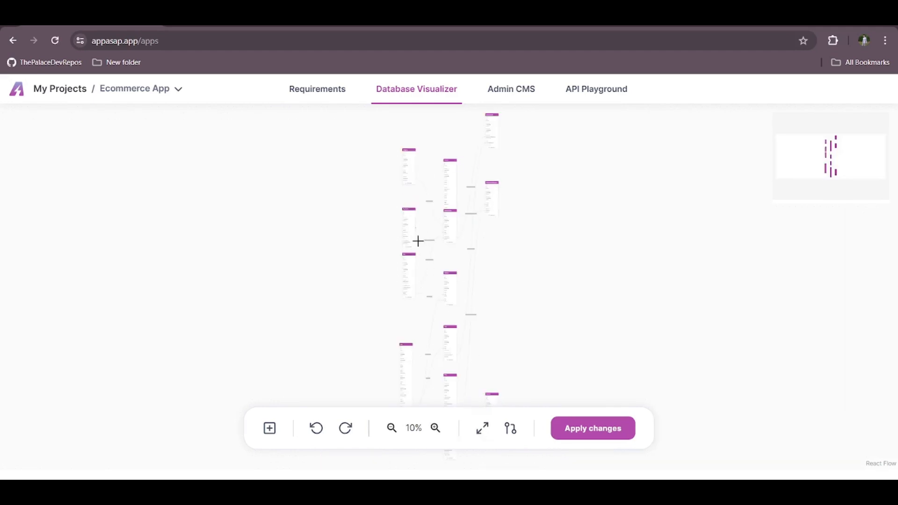
pyautogui.scroll(5, 439, 231)
pyautogui.scroll(2, 439, 231)
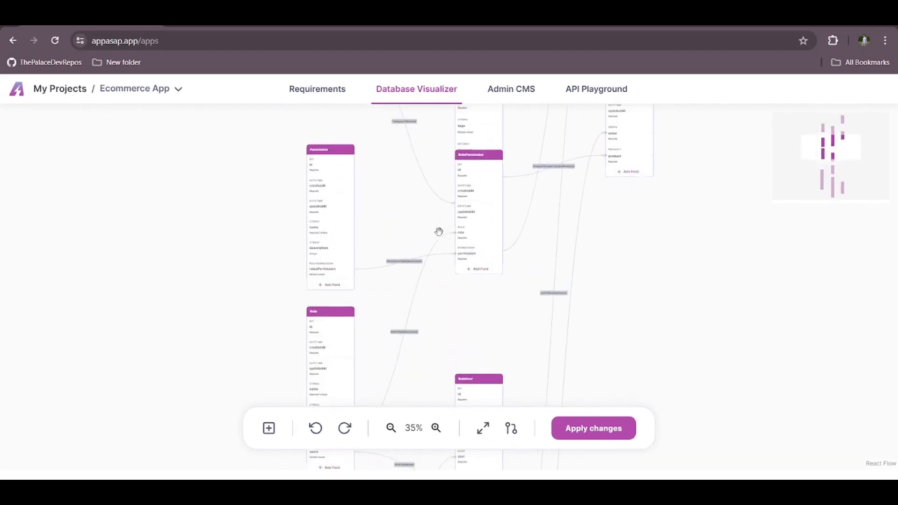
pyautogui.moveTo(455, 231); pyautogui.dragTo(452, 27)
pyautogui.scroll(-3, 353, 247)
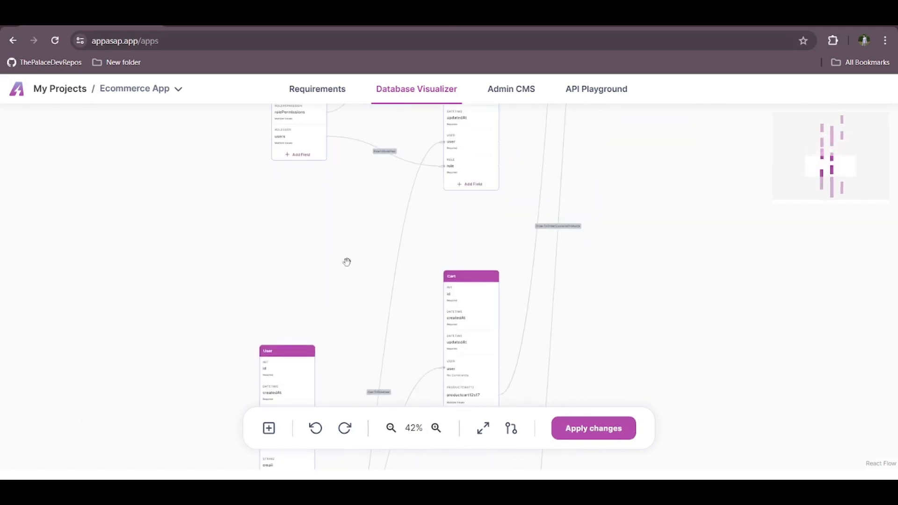
pyautogui.scroll(-3, 286, 244)
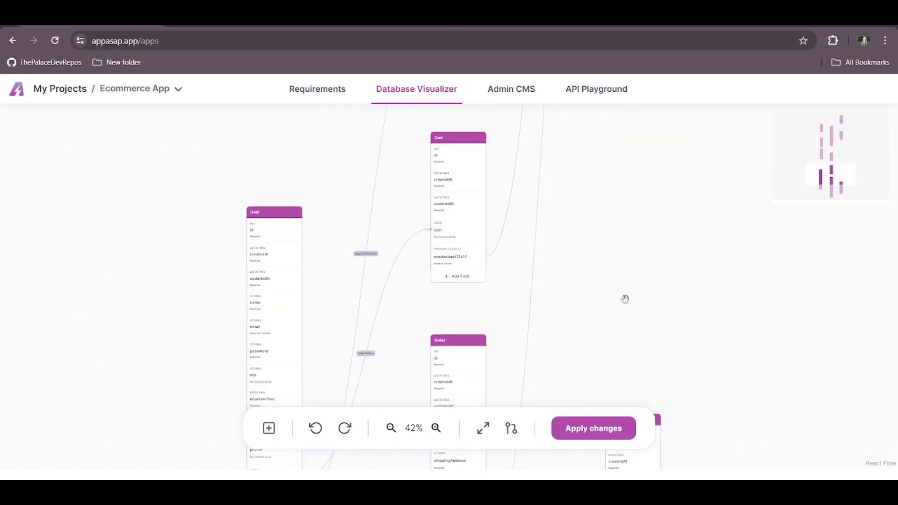
pyautogui.scroll(-6, 625, 298)
pyautogui.moveTo(734, 195); pyautogui.dragTo(701, 295)
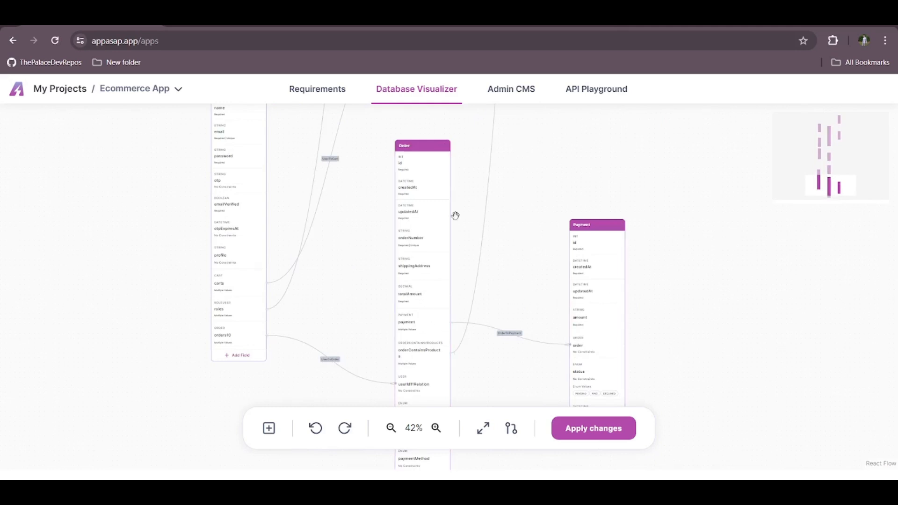
# Examine the Order and Payment fields and their relation, along with the links between User, Cart and Order.
pyautogui.scroll(3, 413, 295)
pyautogui.scroll(2, 414, 294)
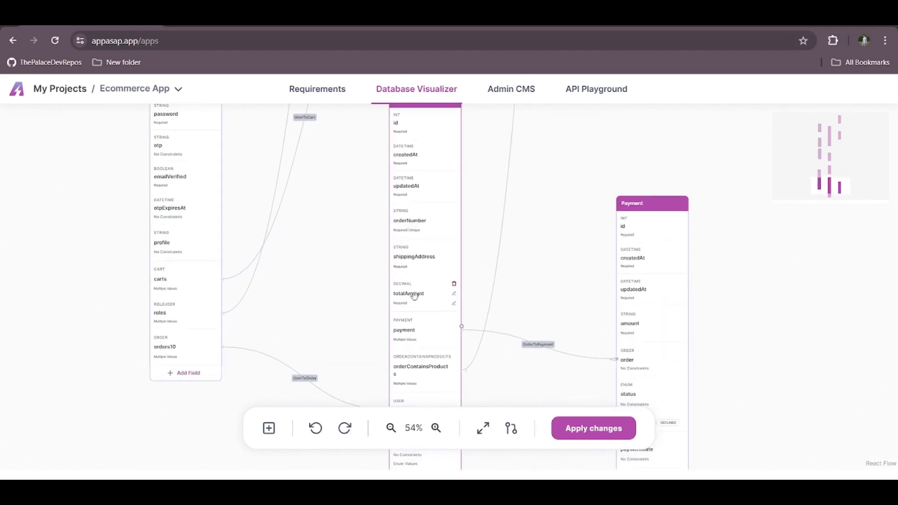
pyautogui.moveTo(542, 197); pyautogui.dragTo(548, 229)
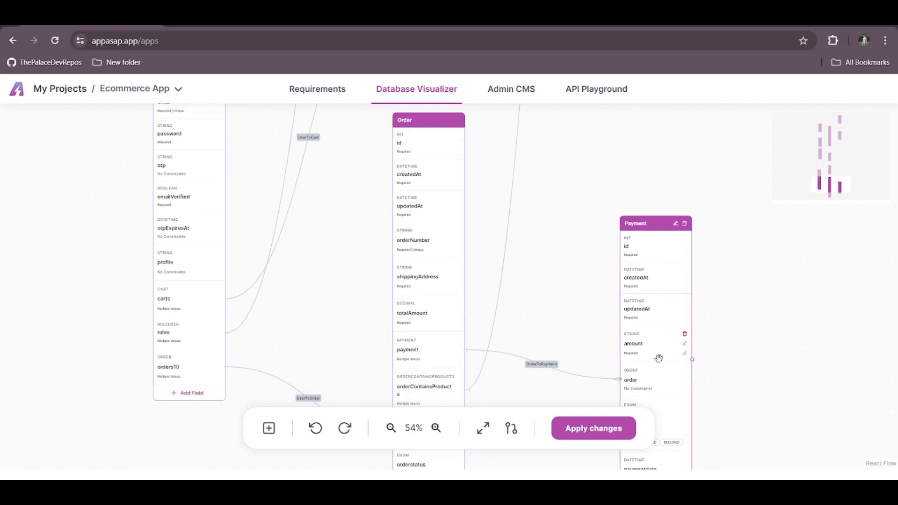
pyautogui.scroll(-3, 527, 301)
pyautogui.moveTo(571, 195); pyautogui.dragTo(572, 397)
pyautogui.moveTo(597, 183); pyautogui.dragTo(586, 352)
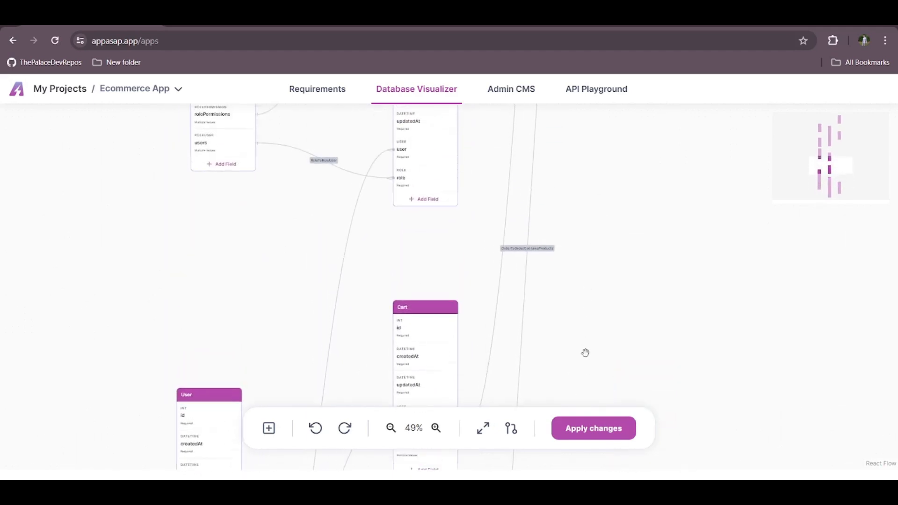
pyautogui.moveTo(593, 208); pyautogui.dragTo(630, 91)
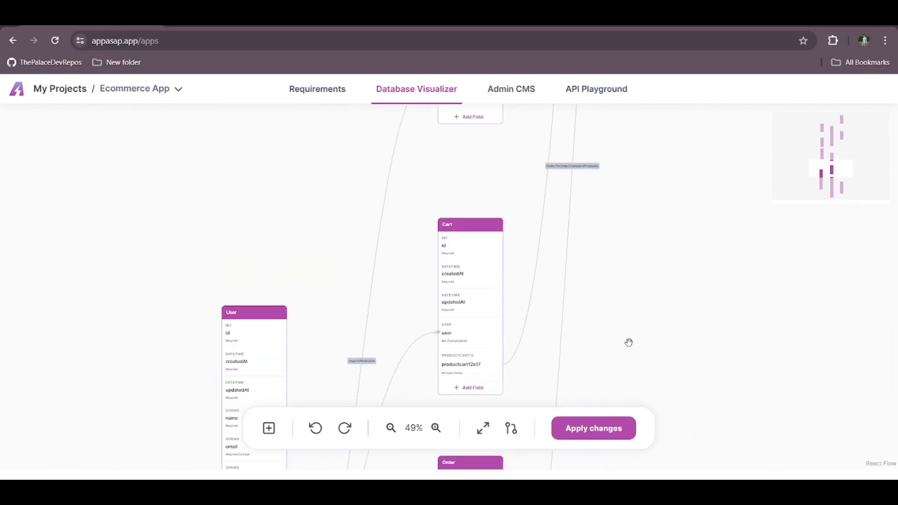
pyautogui.moveTo(627, 311); pyautogui.dragTo(621, 178)
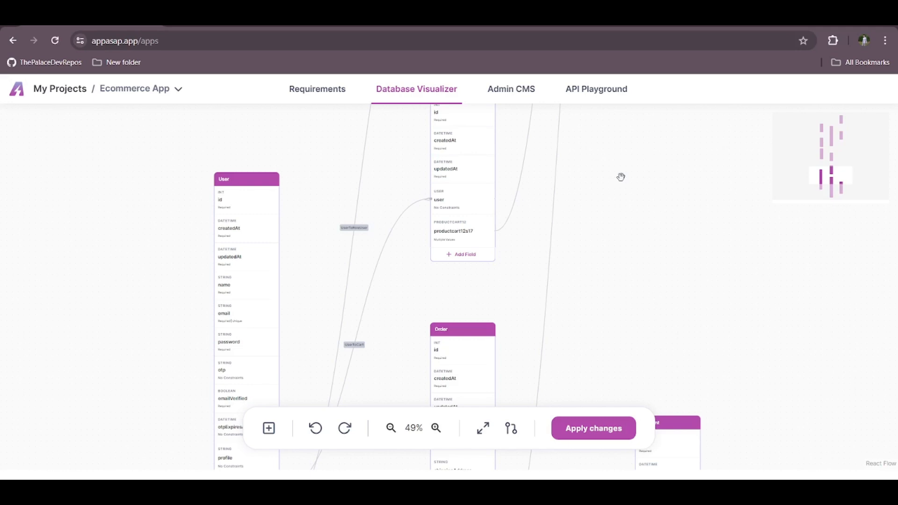
# Add a new entity and place it in the empty area left of the User table.
pyautogui.moveTo(575, 293); pyautogui.dragTo(826, 207)
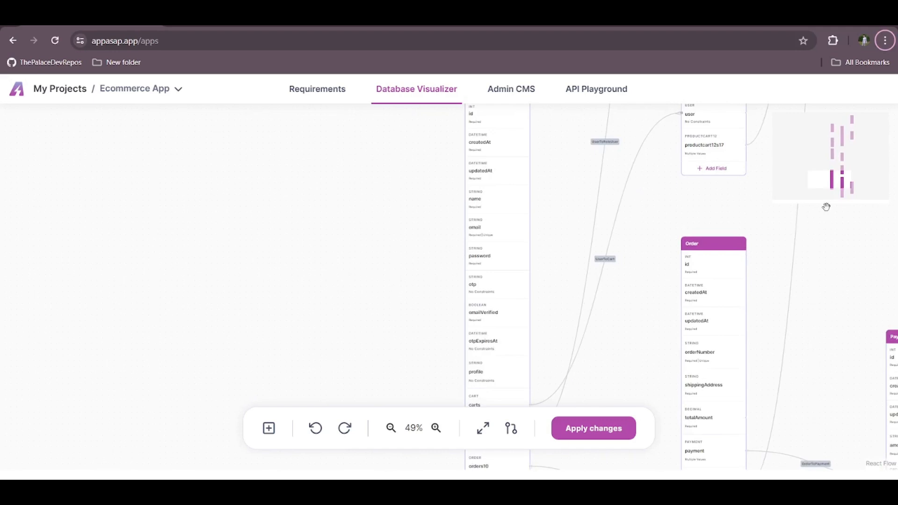
pyautogui.click(269, 429)
pyautogui.moveTo(433, 235); pyautogui.dragTo(421, 234)
pyautogui.moveTo(279, 244); pyautogui.dragTo(276, 241)
pyautogui.scroll(5, 276, 240)
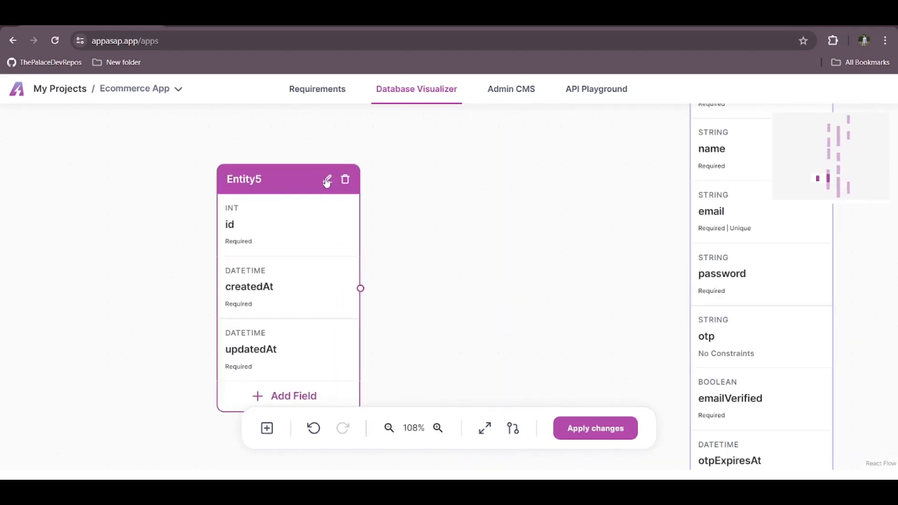
# Rename the new entity as promocodes.
pyautogui.click(328, 180)
pyautogui.press('BackSpace')
pyautogui.press('BackSpace')
pyautogui.press('BackSpace')
pyautogui.write('promocodes')
pyautogui.press('Return')
# Add a String field called name to the new promocodes entity.
pyautogui.scroll(-4, 392, 282)
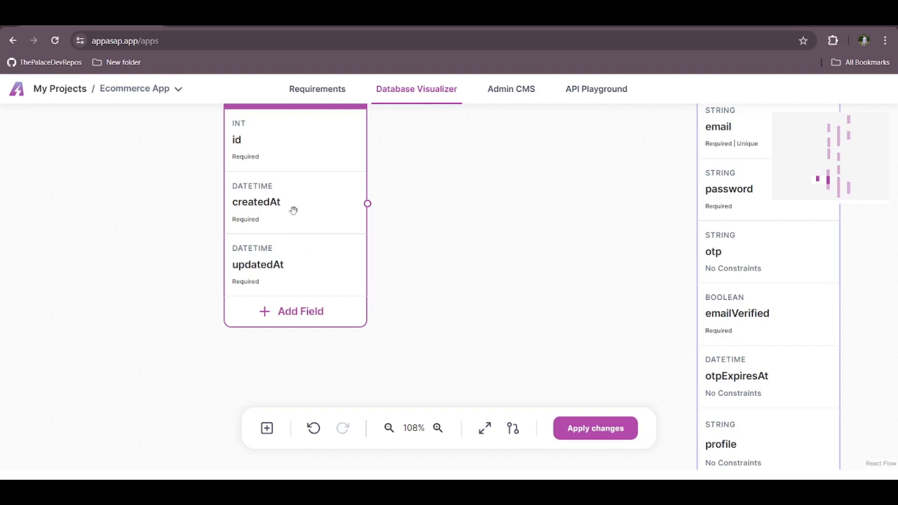
pyautogui.scroll(-3, 295, 212)
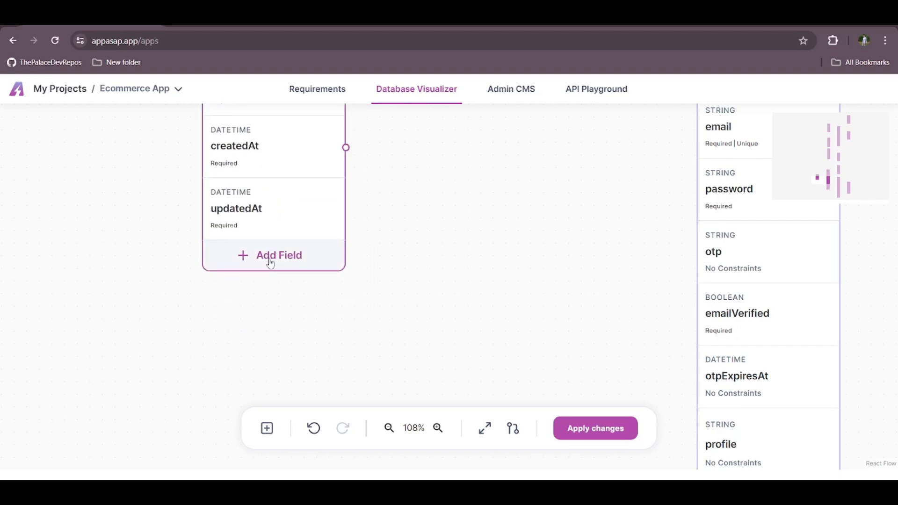
pyautogui.click(270, 263)
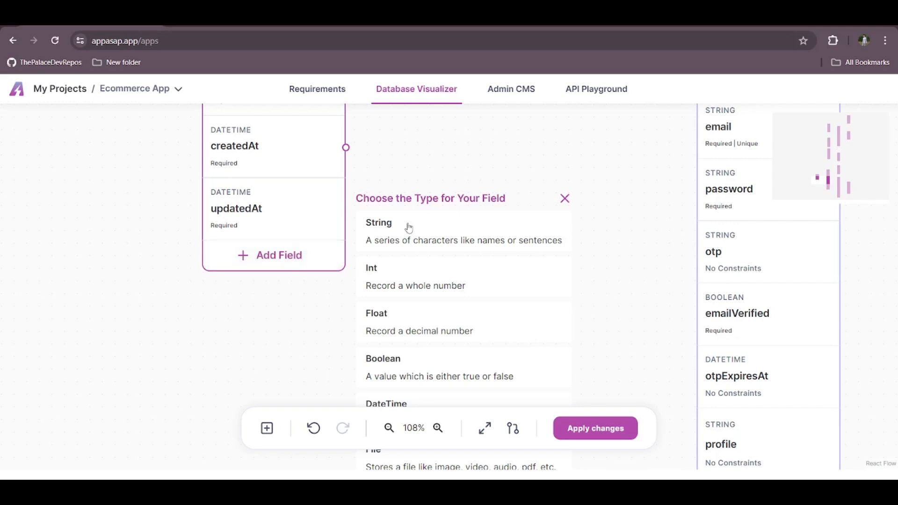
pyautogui.moveTo(335, 354); pyautogui.dragTo(310, 291)
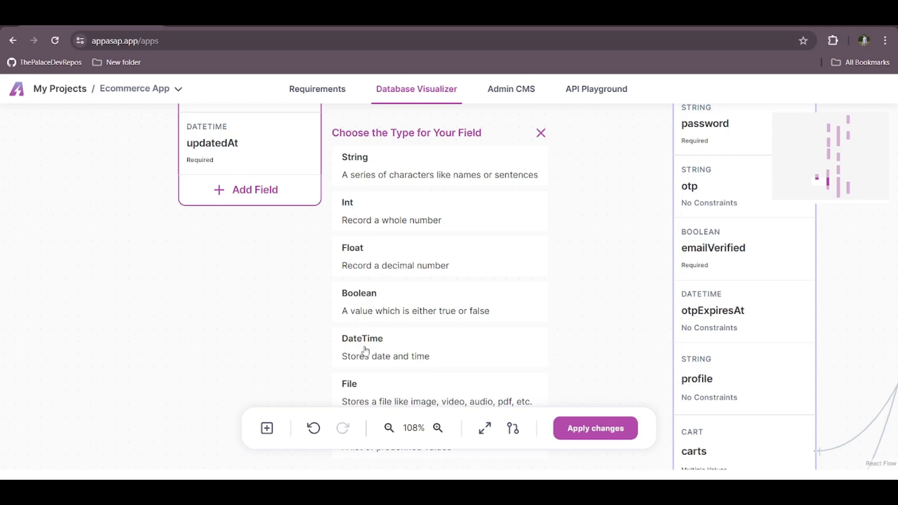
pyautogui.moveTo(310, 361); pyautogui.dragTo(299, 274)
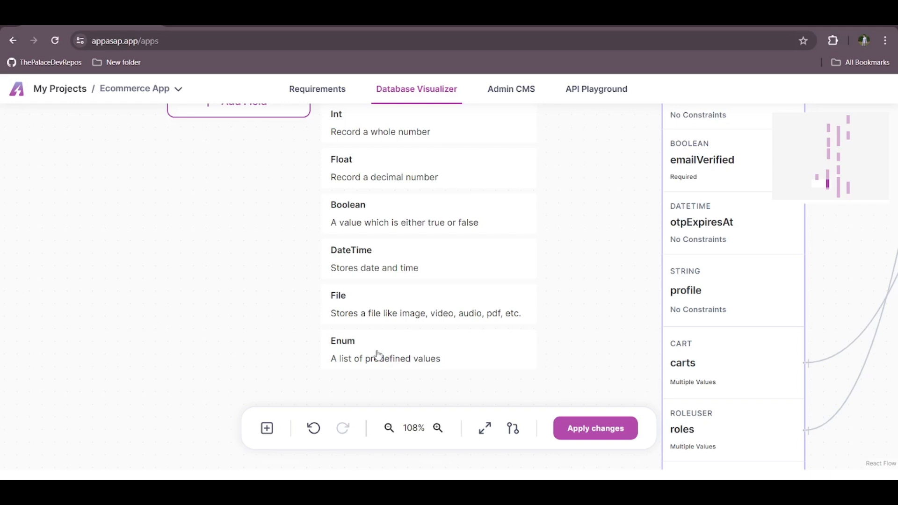
pyautogui.moveTo(293, 167); pyautogui.dragTo(327, 307)
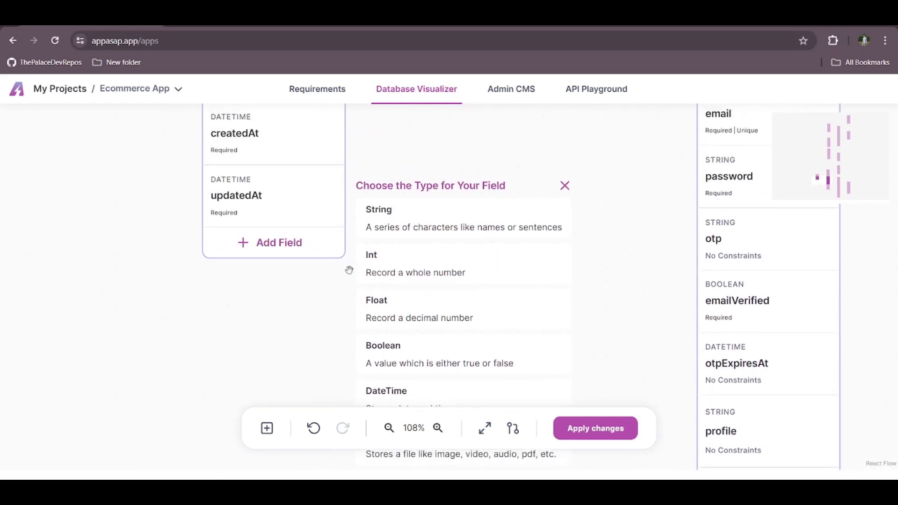
pyautogui.click(383, 229)
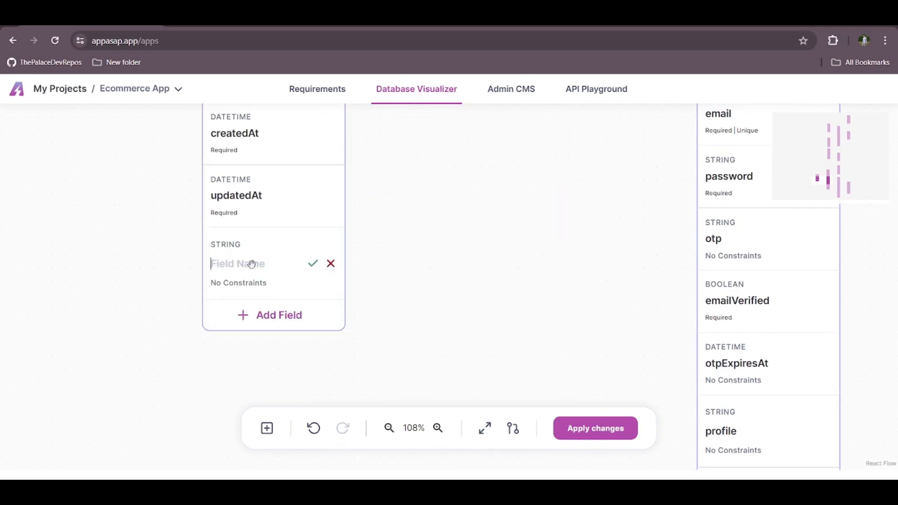
pyautogui.write('name')
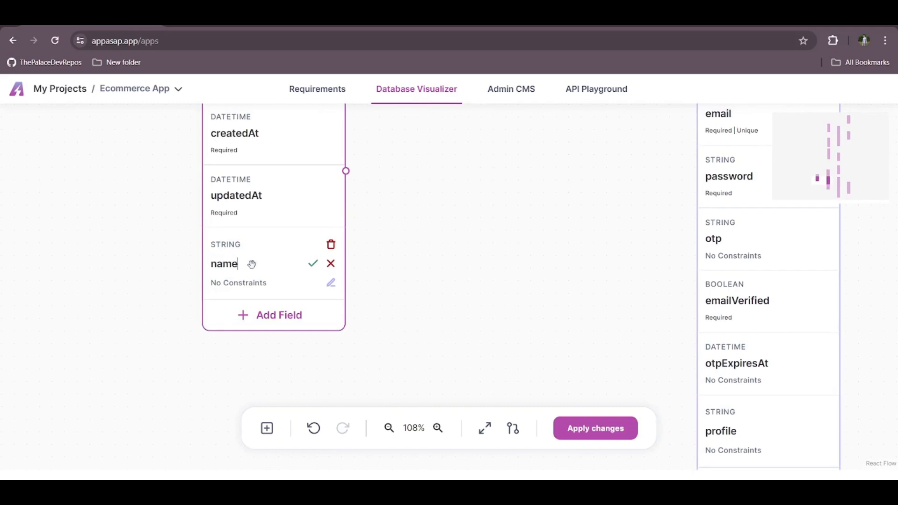
pyautogui.press('Return')
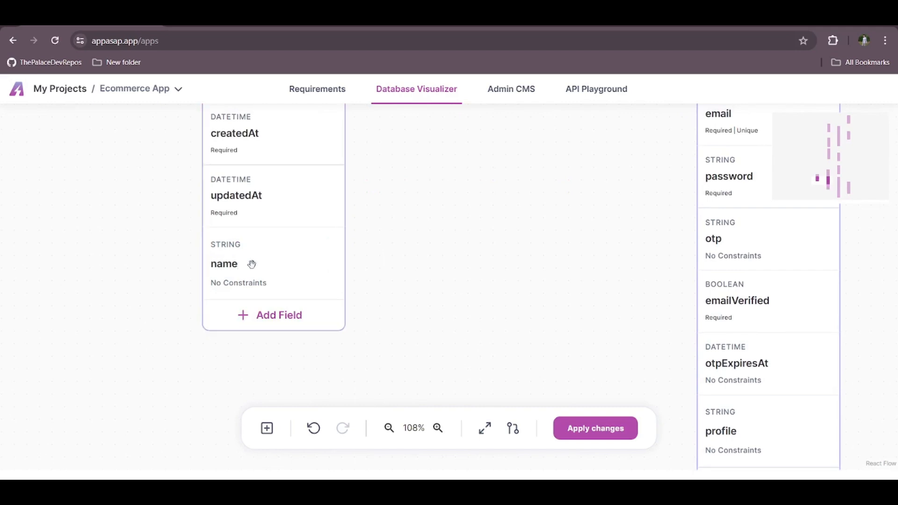
# Add an Enum field called type to the promocodes entity.
pyautogui.click(280, 316)
pyautogui.moveTo(335, 363); pyautogui.dragTo(324, 181)
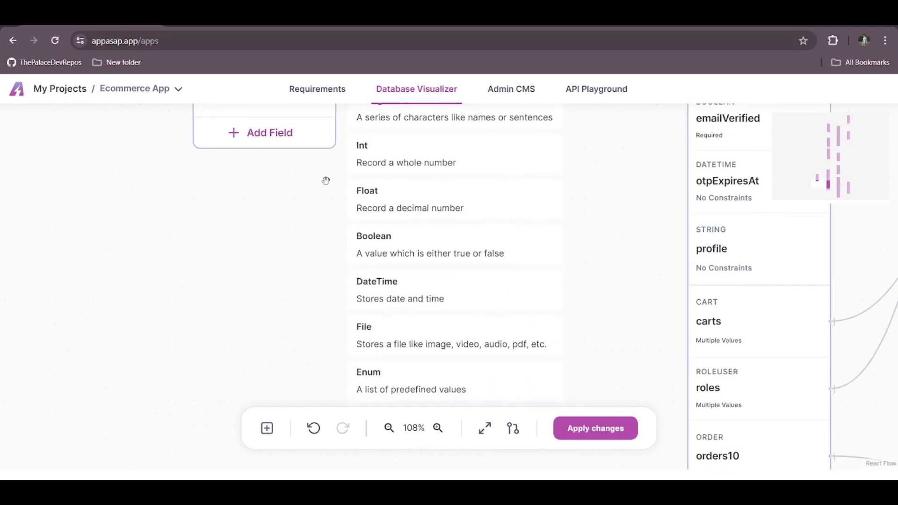
pyautogui.click(369, 376)
pyautogui.write('tyoe')
pyautogui.write('e')
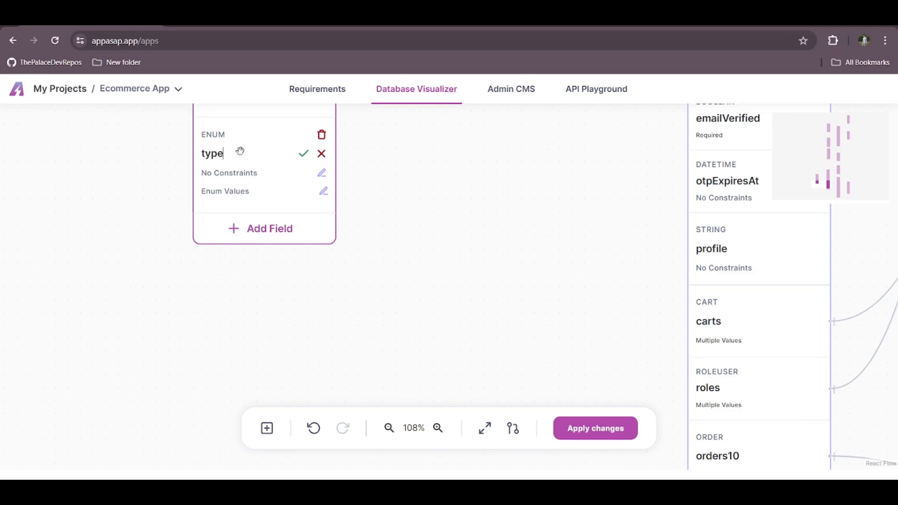
pyautogui.press('Return')
# Give the type field the enum values REFERAL, OFFLINEADS and ONLINEADS and save them.
pyautogui.click(325, 195)
pyautogui.click(208, 209)
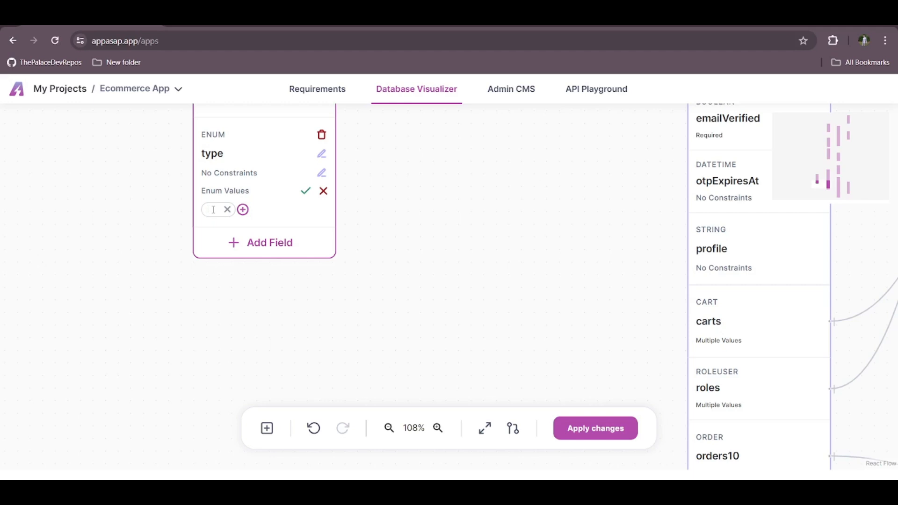
pyautogui.write('REFERAL')
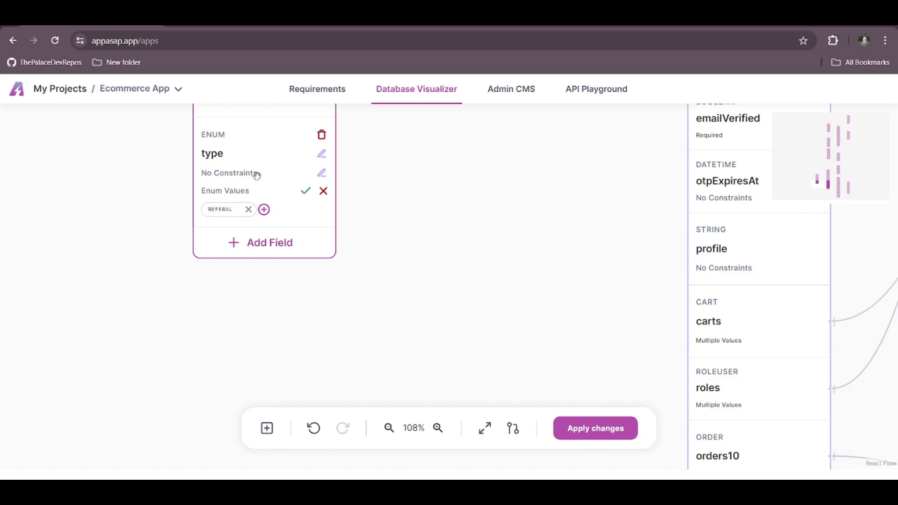
pyautogui.press('Return')
pyautogui.write('OFFLINEADS')
pyautogui.press('Return')
pyautogui.write('ON')
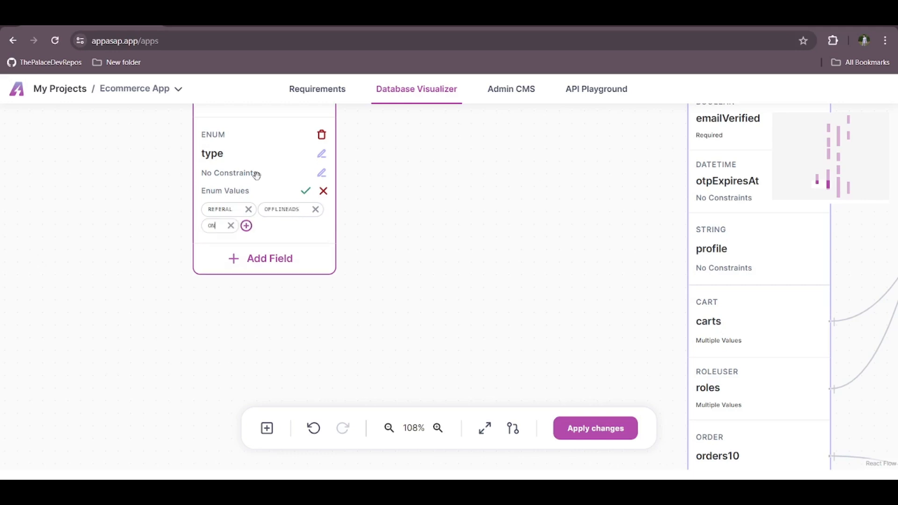
pyautogui.write('LINEADS')
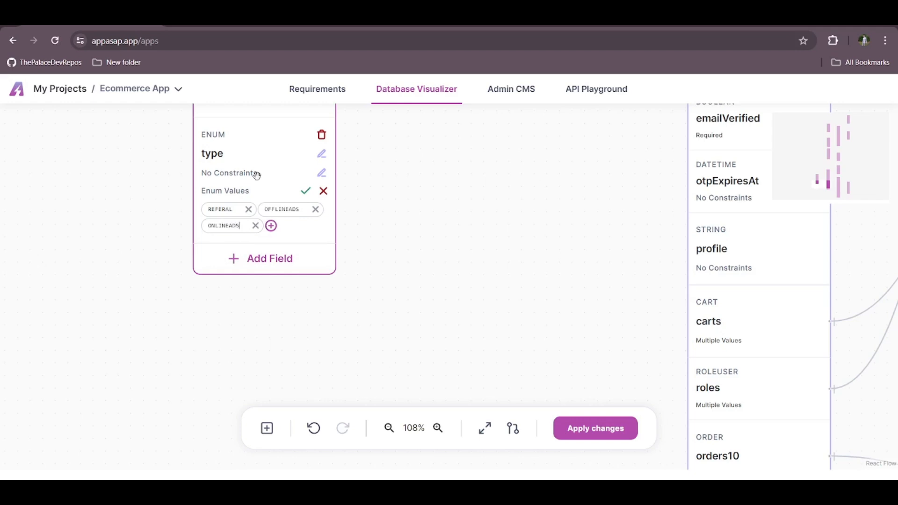
pyautogui.press('Return')
pyautogui.click(305, 194)
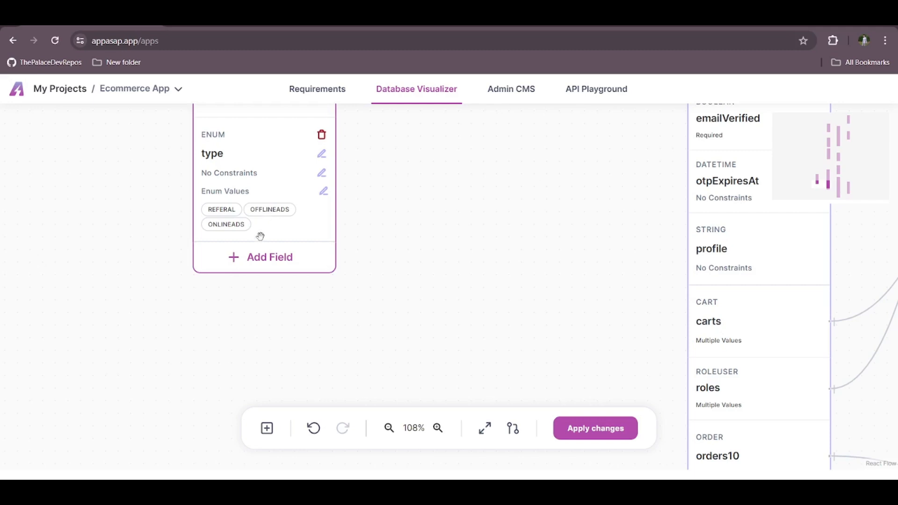
# Add an Int field called discountPercentage to the promocodes entity.
pyautogui.click(287, 259)
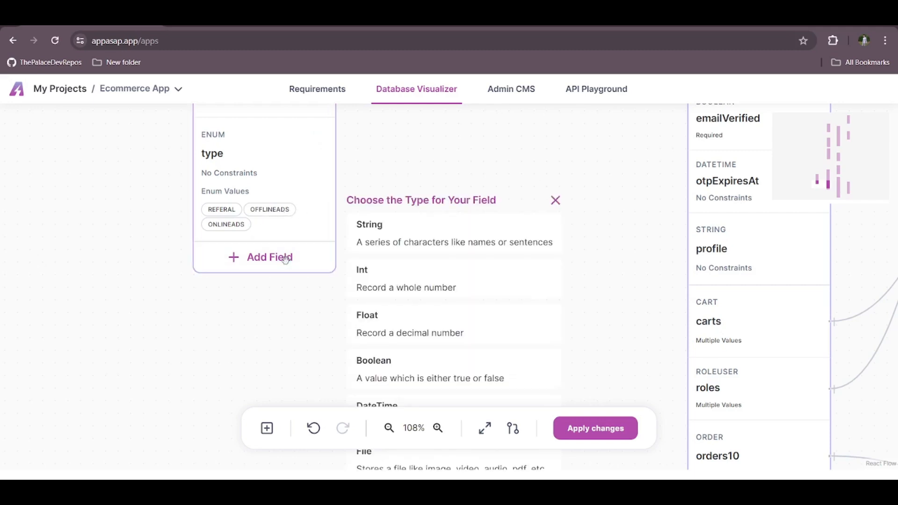
pyautogui.click(388, 287)
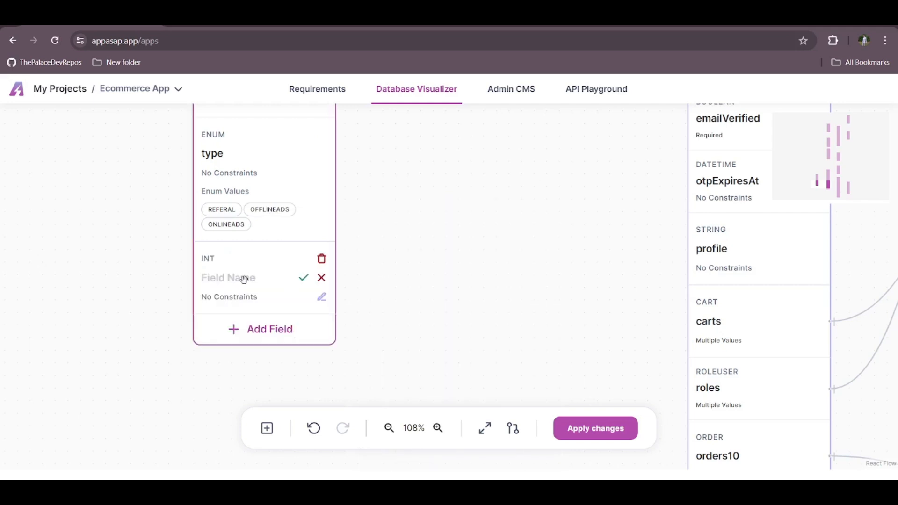
pyautogui.write('discount')
pyautogui.write('per')
pyautogui.write('ntage')
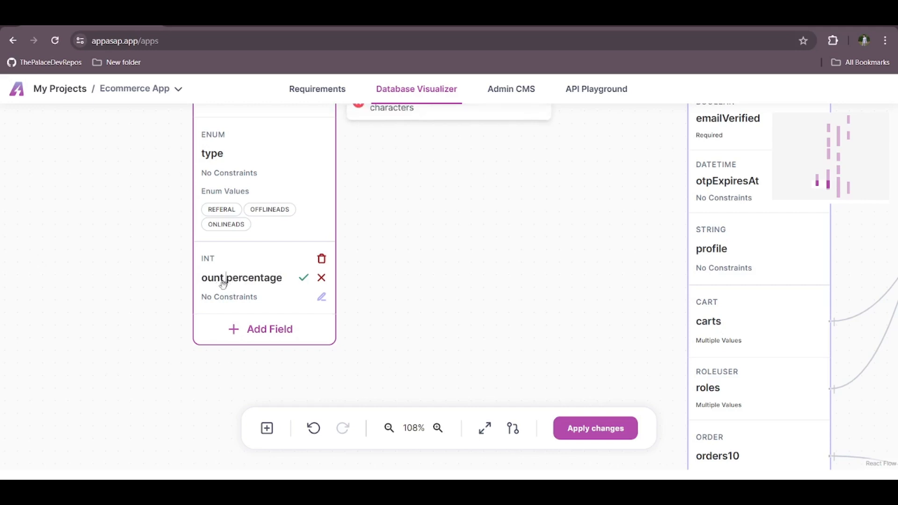
pyautogui.click(228, 281)
pyautogui.press('BackSpace')
pyautogui.press('BackSpace')
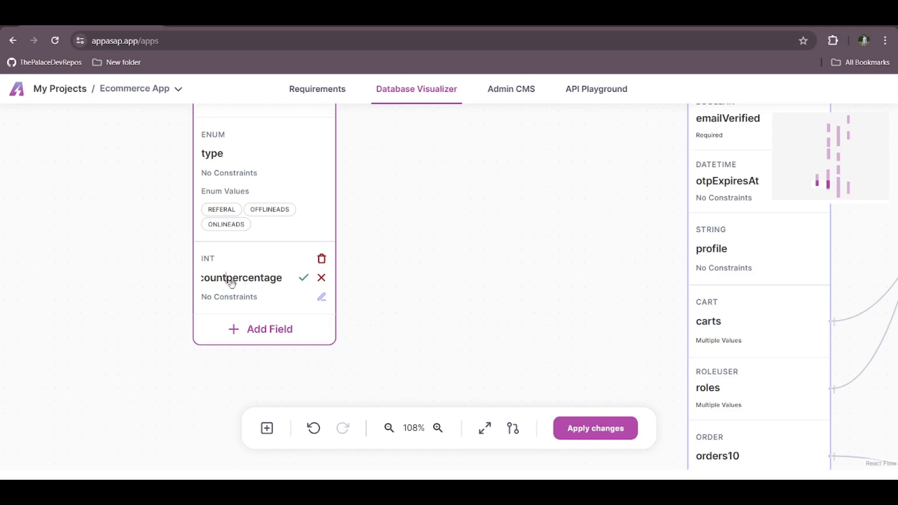
pyautogui.write('P')
pyautogui.click(303, 279)
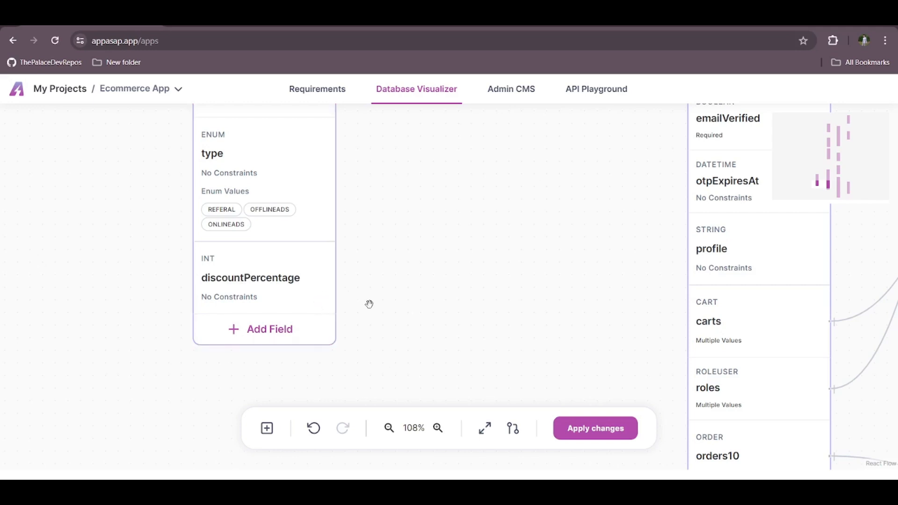
# Examine where the Promocodes entity sits relative to the User, Cart, Order and Payment tables.
pyautogui.scroll(-3, 369, 304)
pyautogui.moveTo(391, 217); pyautogui.dragTo(381, 313)
pyautogui.scroll(-2, 381, 313)
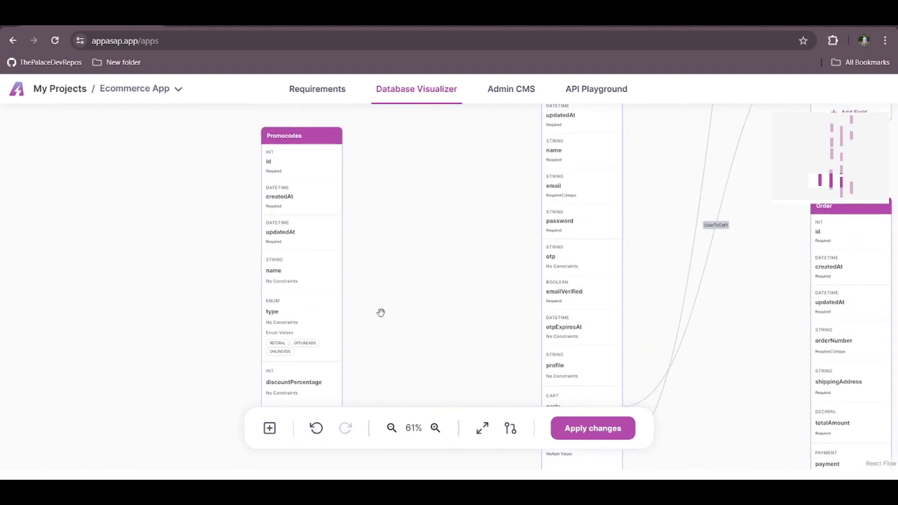
pyautogui.scroll(-2, 380, 312)
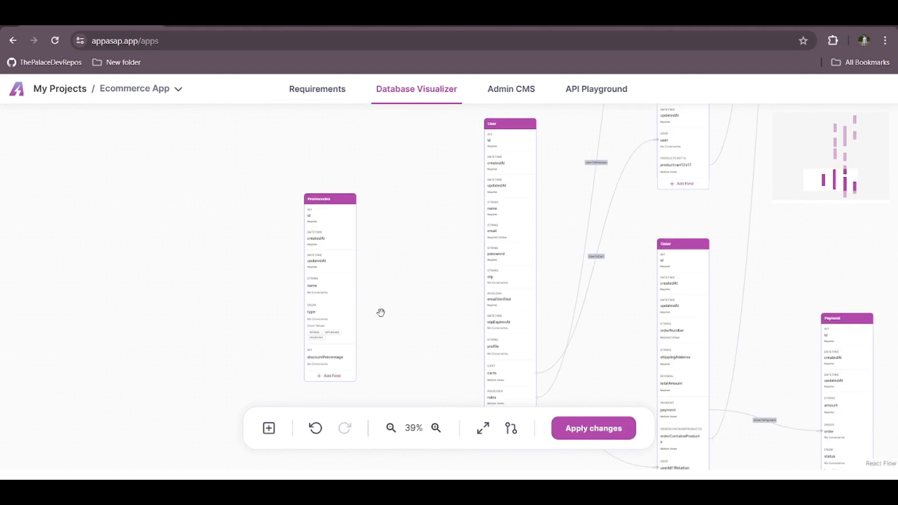
pyautogui.scroll(-2, 381, 313)
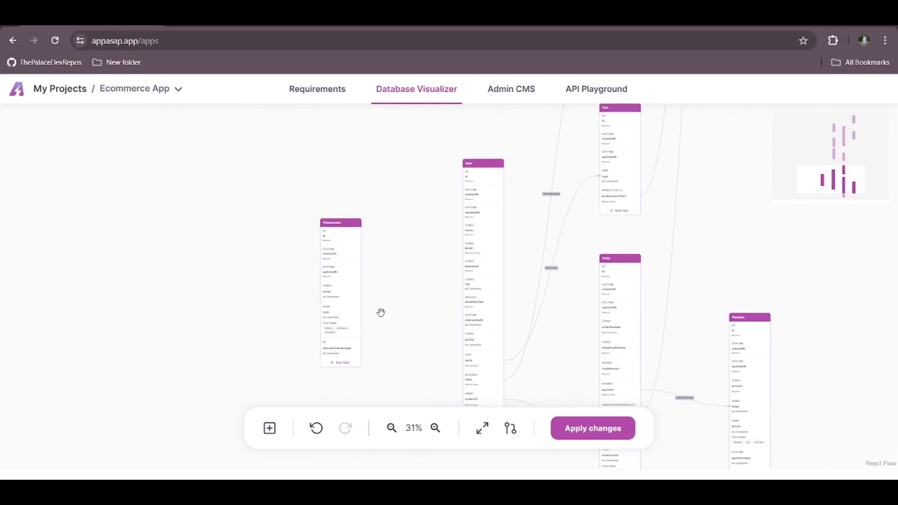
pyautogui.scroll(2, 345, 331)
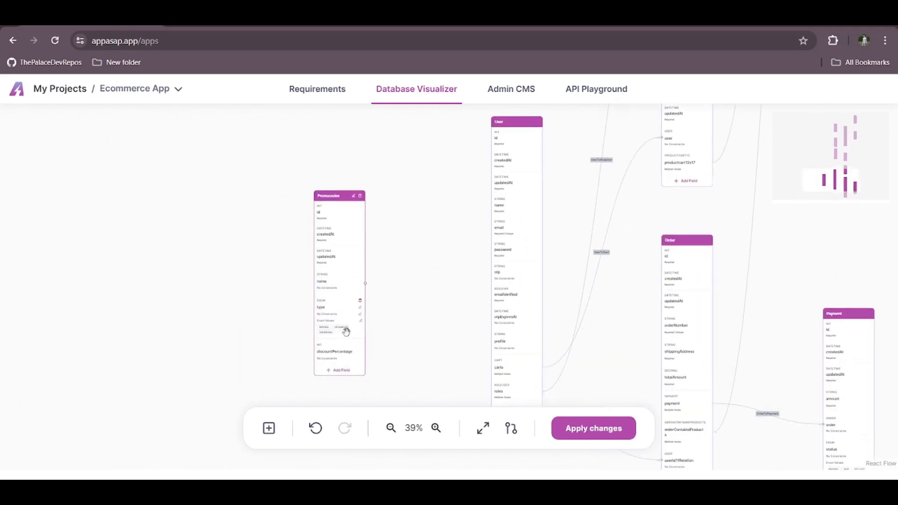
pyautogui.scroll(1, 346, 332)
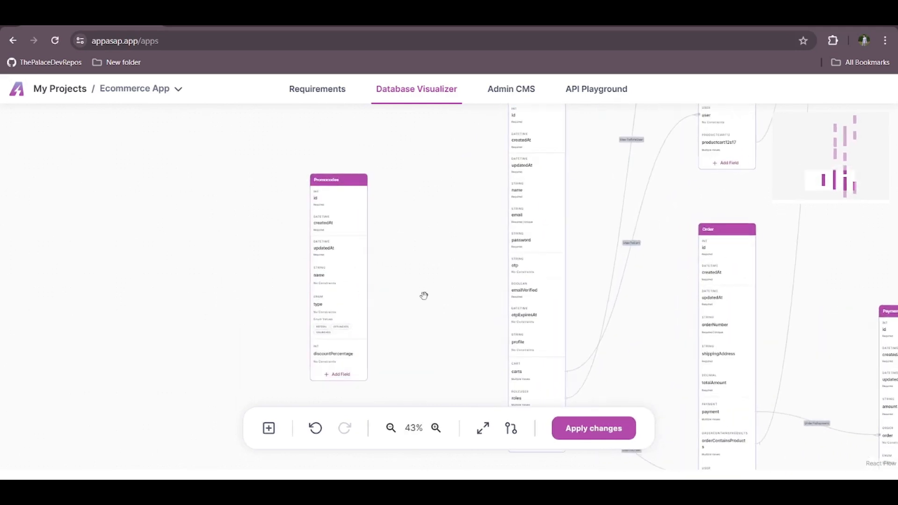
pyautogui.scroll(-1, 424, 296)
pyautogui.scroll(-3, 423, 295)
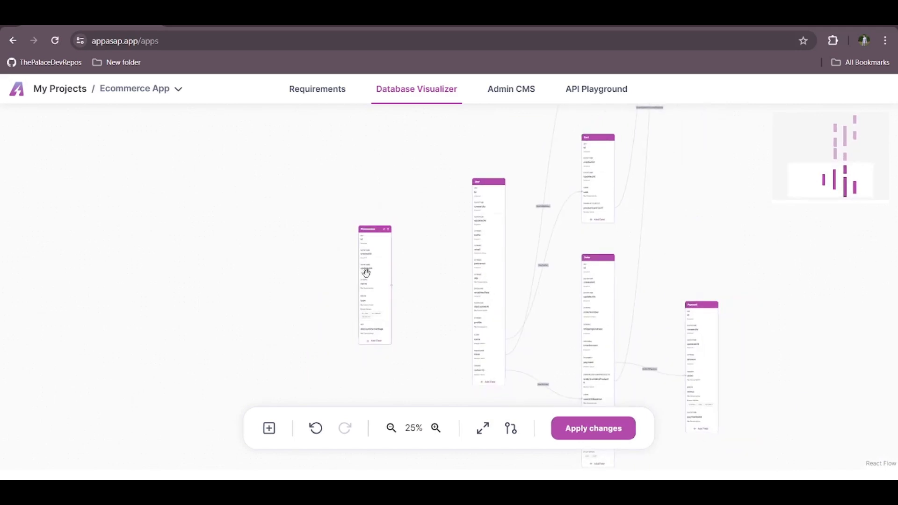
# Move the Promocodes entity up the diagram, past the User and Role tables, to the left of the Permission table.
pyautogui.moveTo(400, 149); pyautogui.dragTo(433, 122)
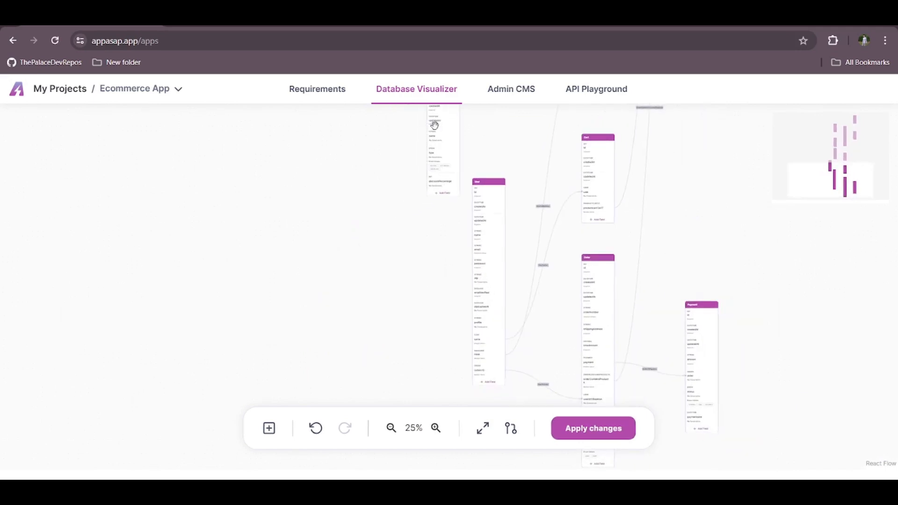
pyautogui.scroll(-1, 434, 123)
pyautogui.moveTo(501, 139); pyautogui.dragTo(424, 311)
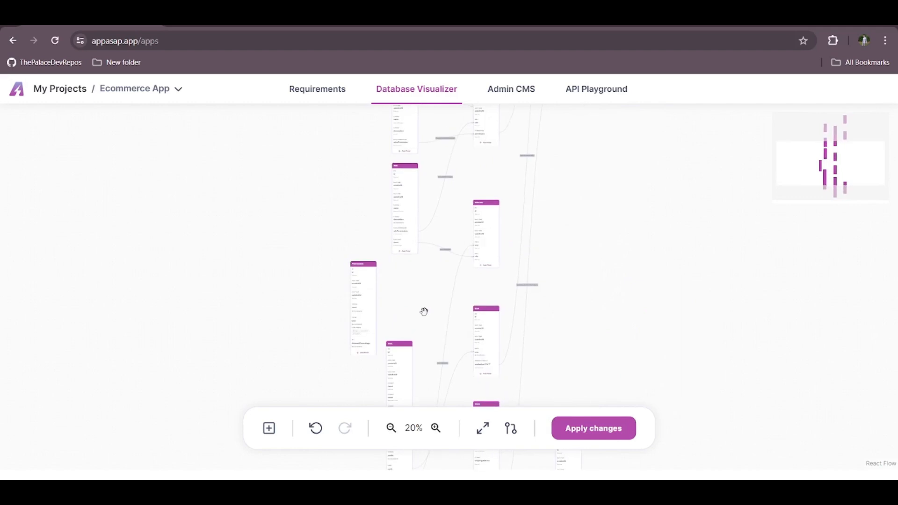
pyautogui.moveTo(366, 292); pyautogui.dragTo(411, 244)
pyautogui.moveTo(335, 246); pyautogui.dragTo(332, 243)
pyautogui.scroll(2, 509, 177)
pyautogui.moveTo(613, 141); pyautogui.dragTo(604, 357)
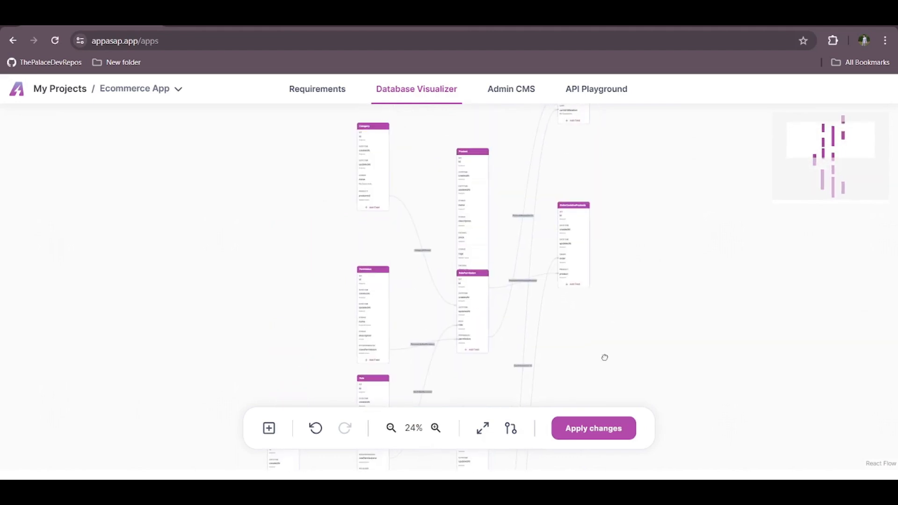
pyautogui.scroll(-5, 596, 291)
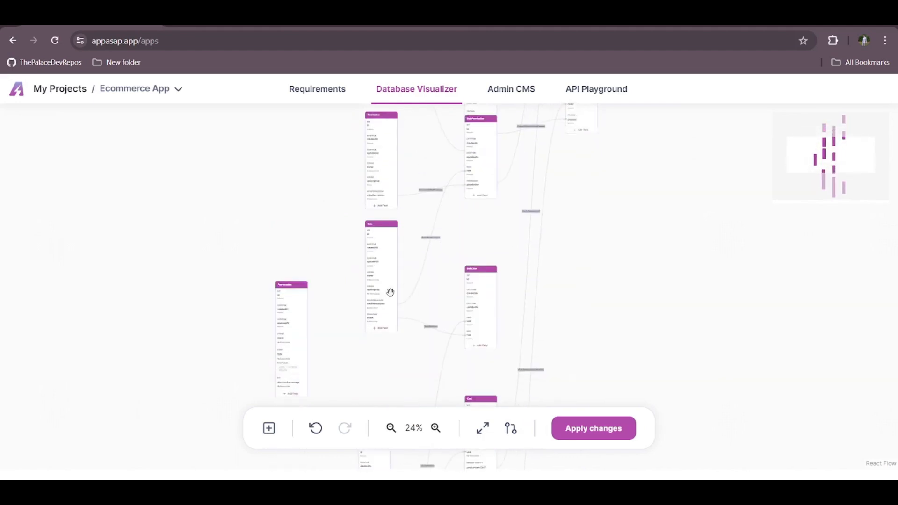
pyautogui.moveTo(299, 300); pyautogui.dragTo(337, 116)
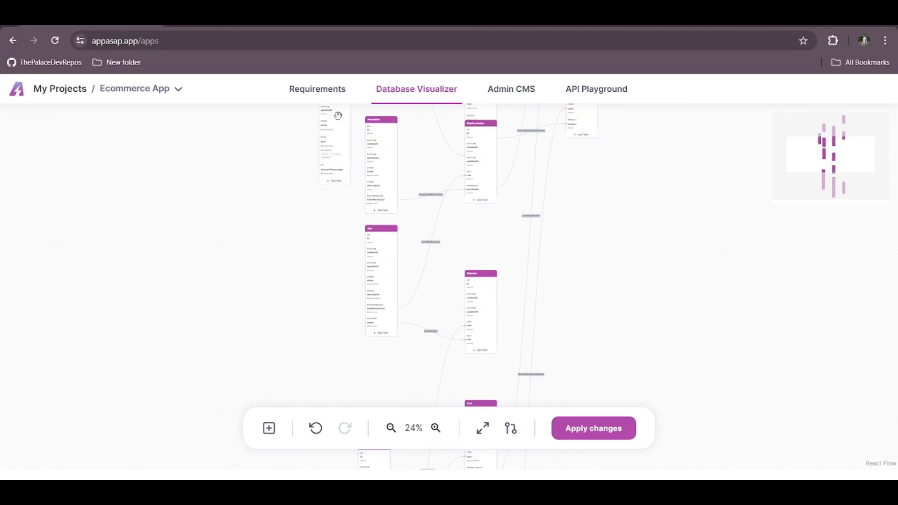
pyautogui.scroll(1, 387, 184)
pyautogui.moveTo(425, 167); pyautogui.dragTo(411, 323)
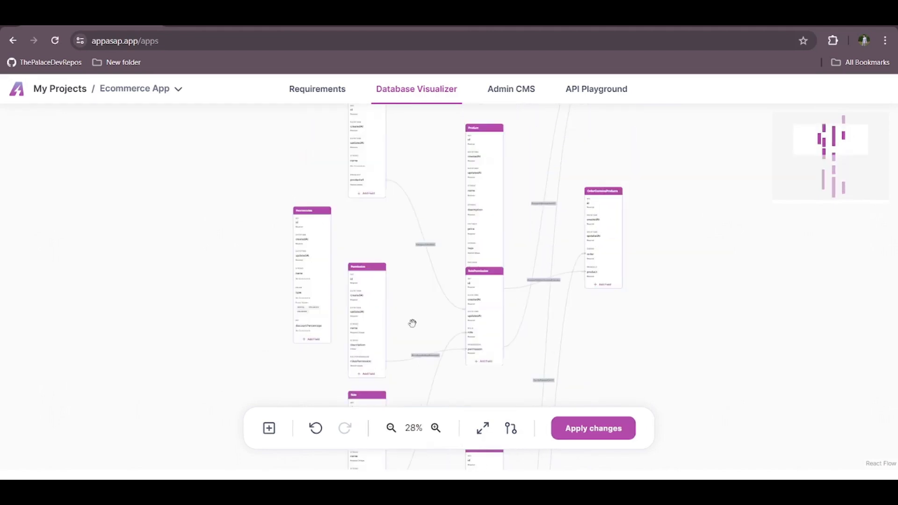
# Shift Promocodes further left into empty space and move the Product table left so that it stands beside Promocodes.
pyautogui.moveTo(300, 241); pyautogui.dragTo(165, 184)
pyautogui.moveTo(479, 186); pyautogui.dragTo(296, 196)
pyautogui.scroll(1, 218, 233)
pyautogui.scroll(5, 219, 232)
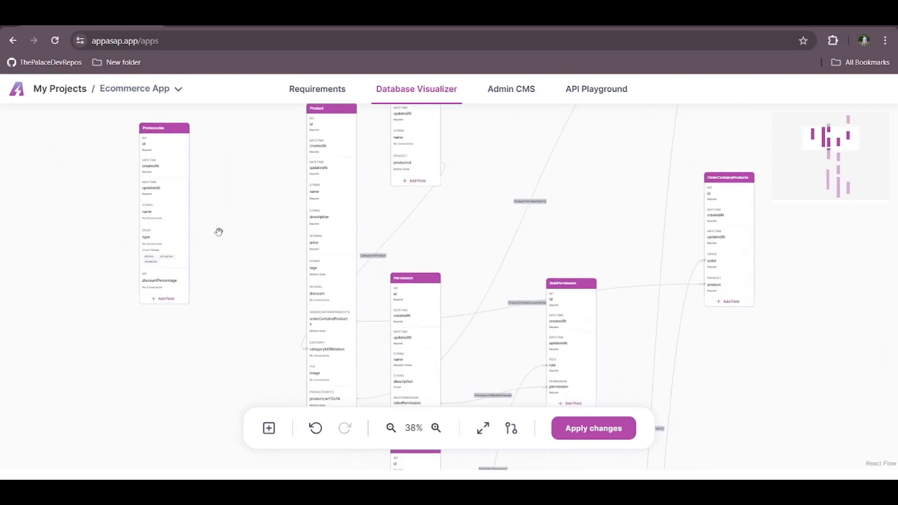
pyautogui.moveTo(278, 206); pyautogui.dragTo(282, 267)
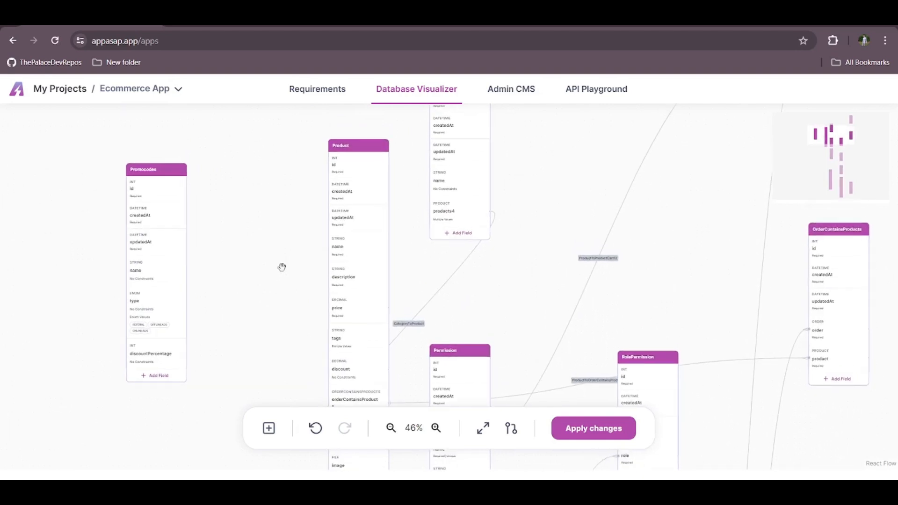
# Create a relation from the Promocodes entity to the Product table.
pyautogui.moveTo(187, 273); pyautogui.dragTo(339, 263)
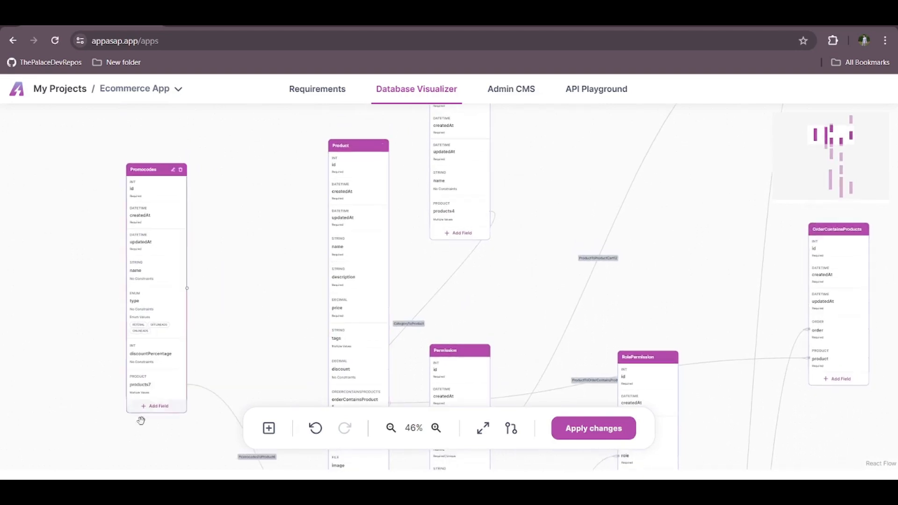
pyautogui.scroll(6, 136, 409)
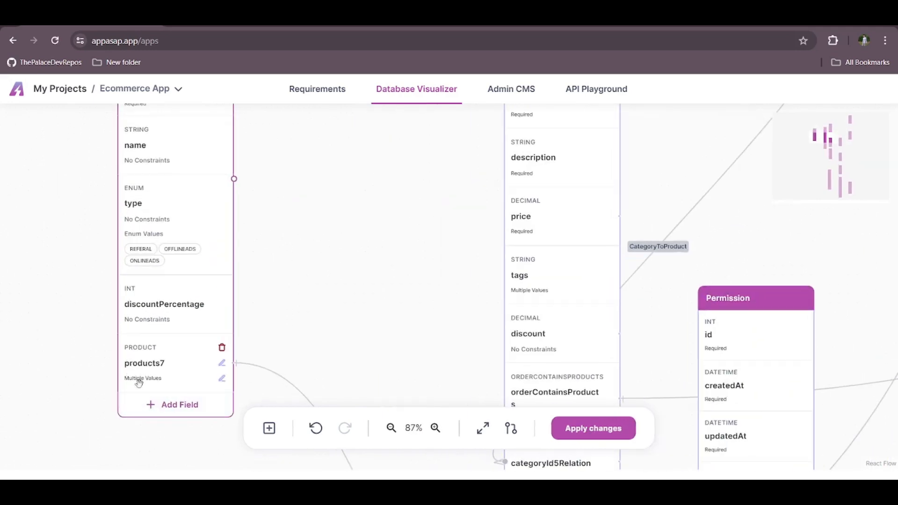
pyautogui.moveTo(278, 336); pyautogui.dragTo(298, 242)
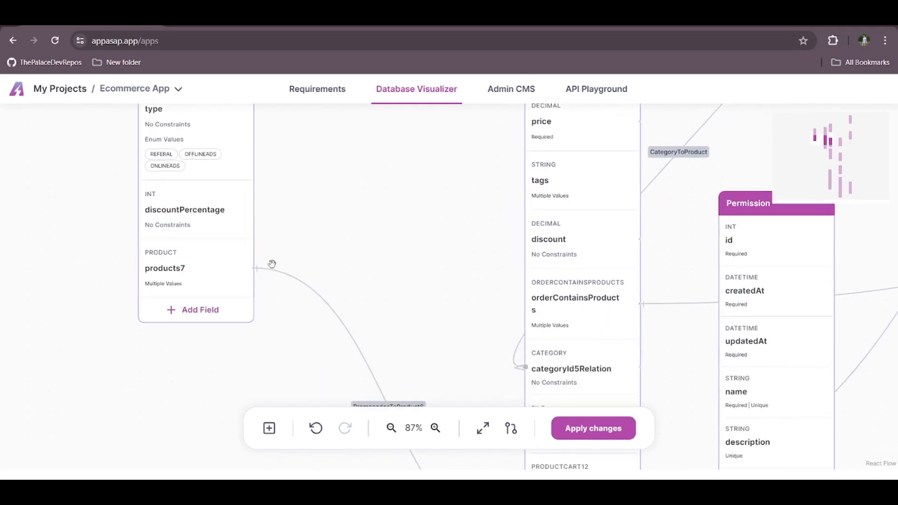
# Clear the Multiple Values constraint on the Promocodes entity's products7 field, re-enable it and save the constraints.
pyautogui.click(243, 284)
pyautogui.click(149, 303)
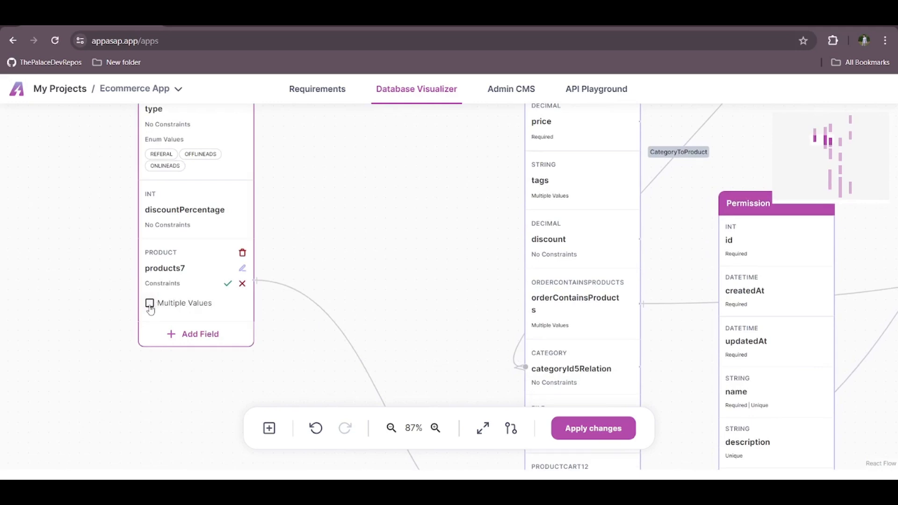
pyautogui.click(150, 304)
pyautogui.click(230, 284)
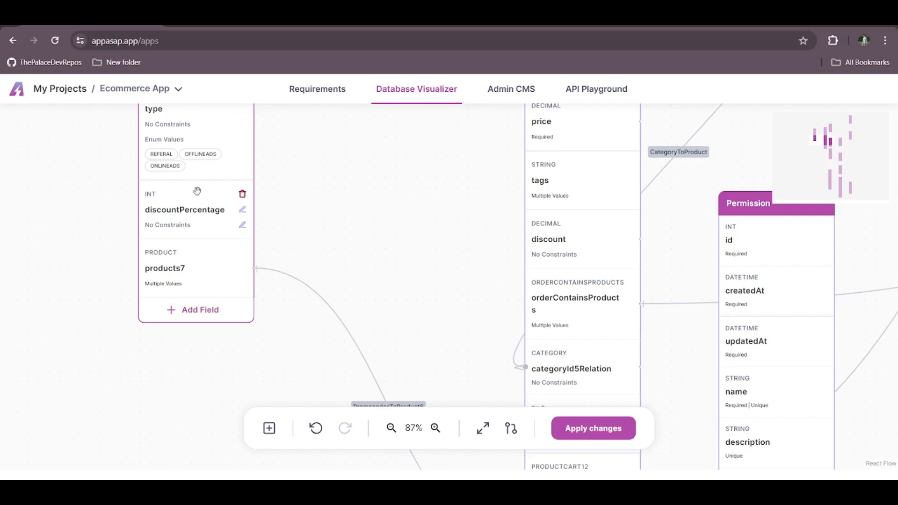
# Set the name field of the Promocodes entity to Required and Unique.
pyautogui.moveTo(279, 168); pyautogui.dragTo(275, 283)
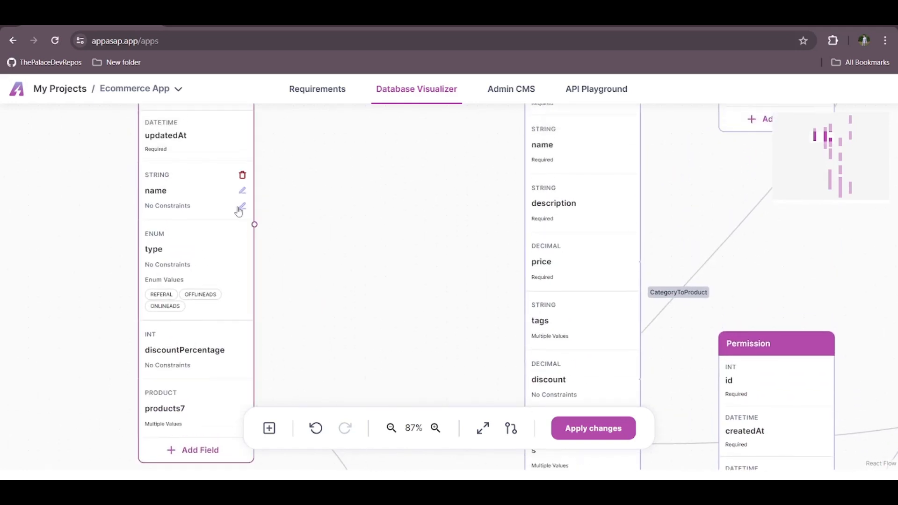
pyautogui.click(242, 211)
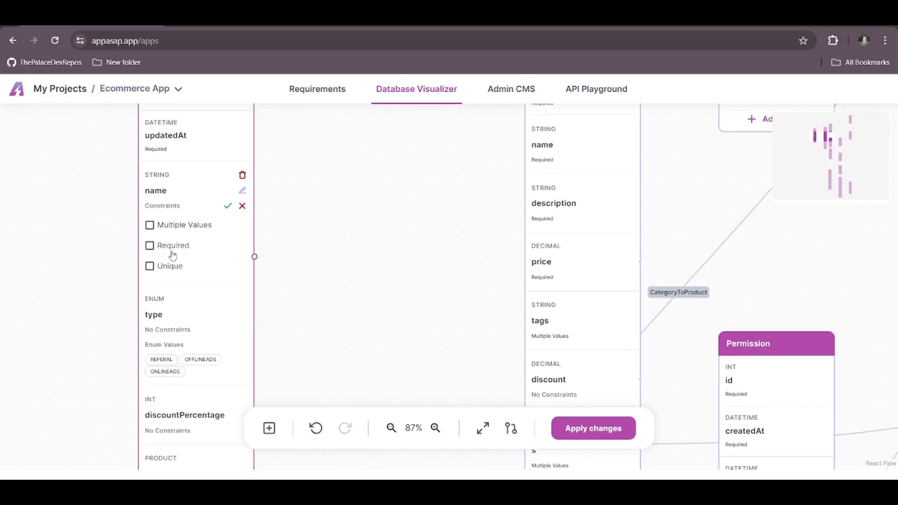
pyautogui.click(154, 267)
pyautogui.moveTo(291, 187); pyautogui.dragTo(281, 321)
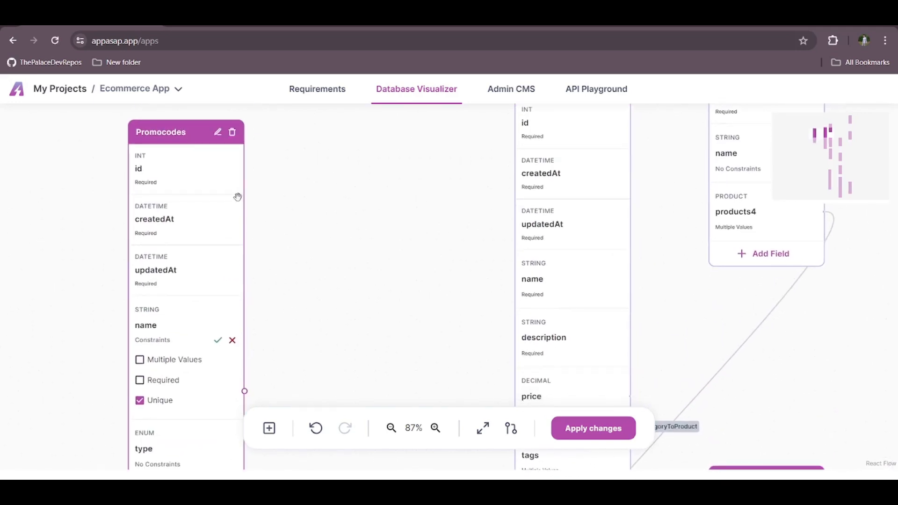
pyautogui.click(144, 385)
pyautogui.click(217, 340)
# Allow Multiple Values for the type enum field of the Promocodes entity.
pyautogui.moveTo(275, 351); pyautogui.dragTo(289, 293)
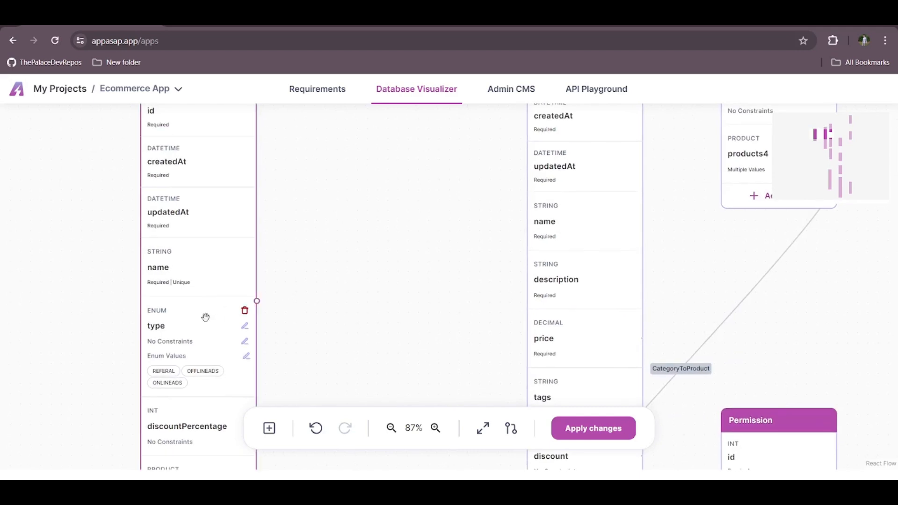
pyautogui.click(246, 342)
pyautogui.click(152, 361)
pyautogui.click(230, 342)
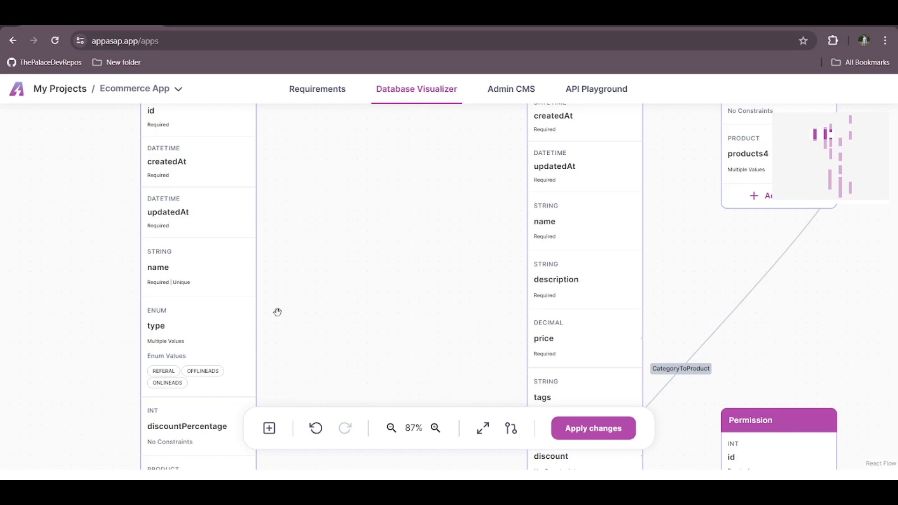
# Apply the changes made to the database diagram.
pyautogui.scroll(-6, 278, 312)
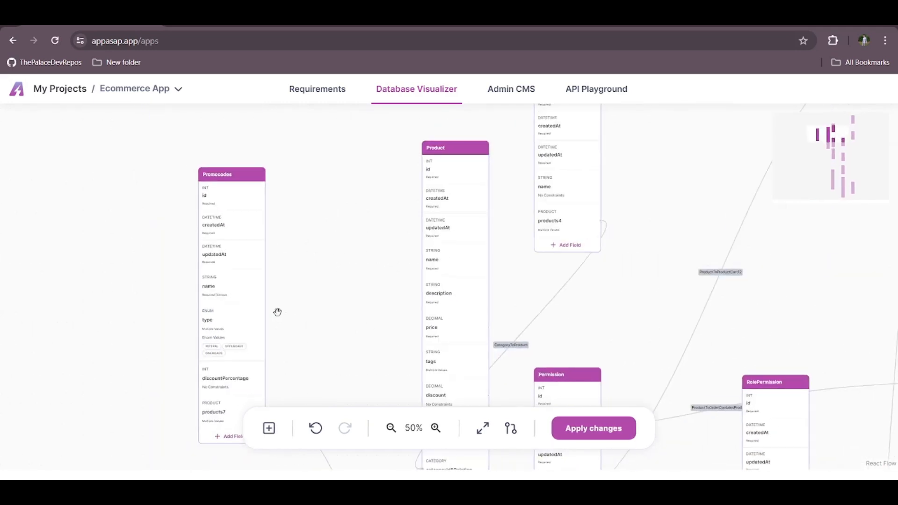
pyautogui.scroll(-2, 277, 312)
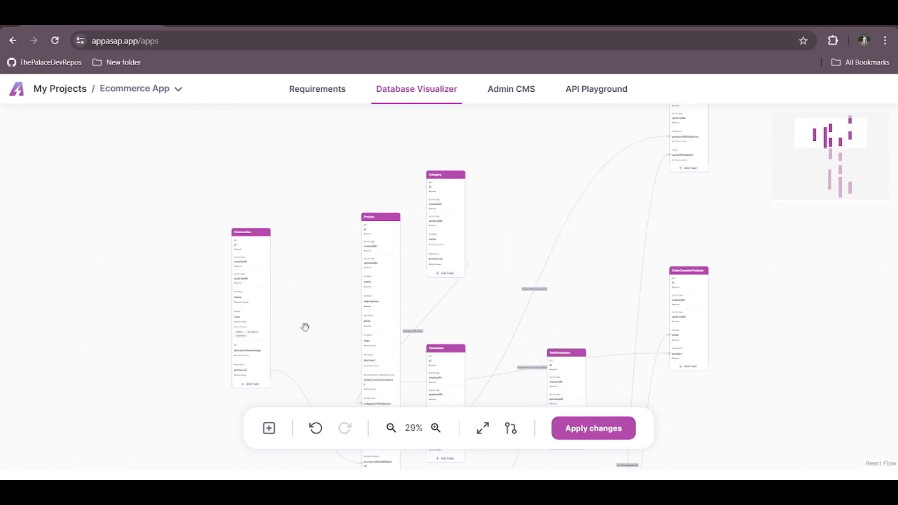
pyautogui.moveTo(296, 289); pyautogui.dragTo(249, 287)
pyautogui.scroll(-2, 248, 287)
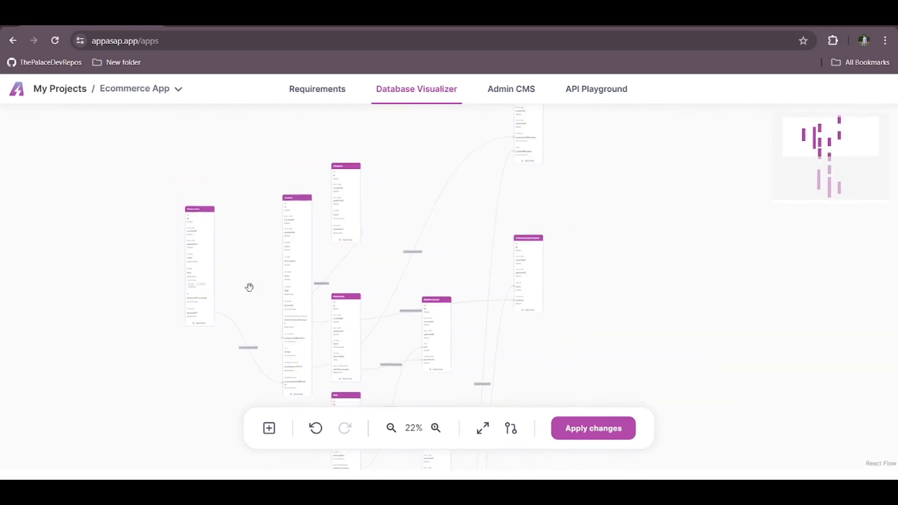
pyautogui.click(587, 433)
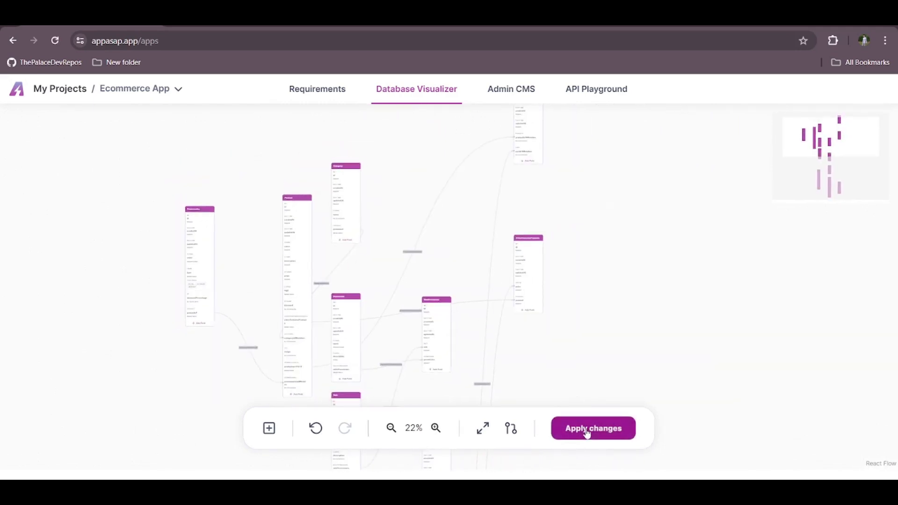